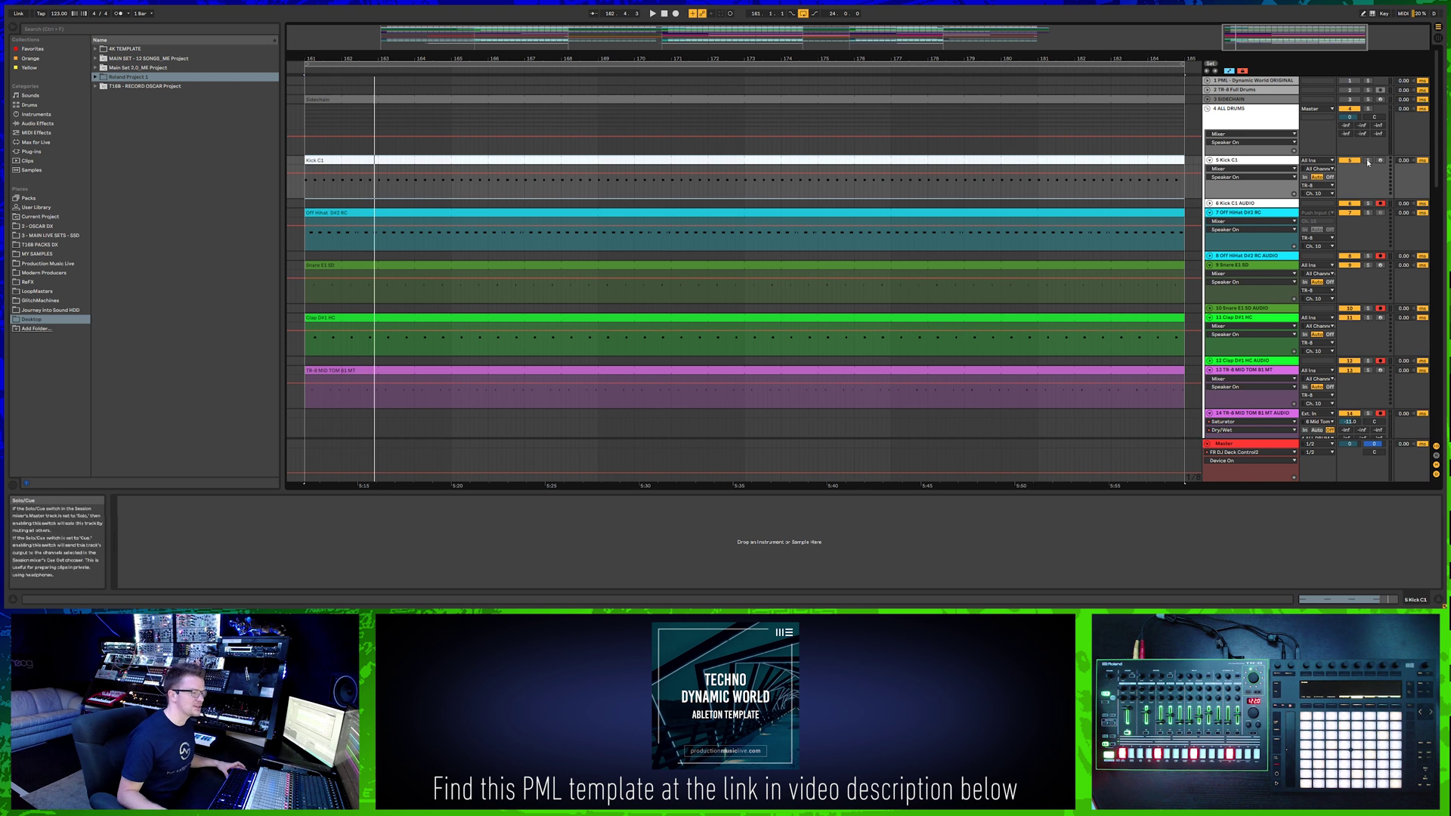
Play the arrangement while soloing the kick, off hi-hat, snare, clap, mid tom and rim shot MIDI tracks one after another.
{"action": "left_click", "coordinate": [1368, 161]}
{"action": "key", "text": "space"}
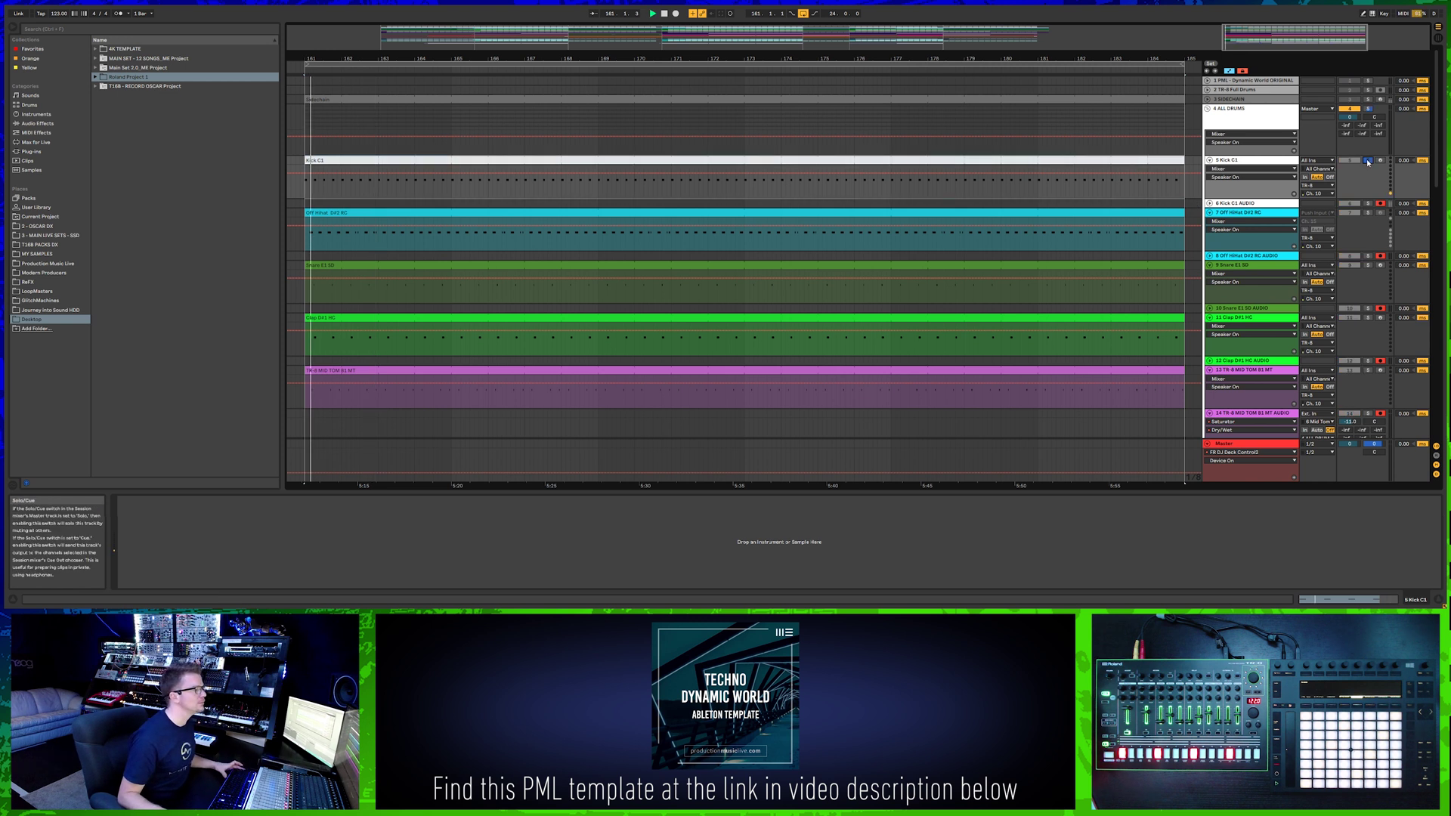
{"action": "left_click", "coordinate": [1368, 213]}
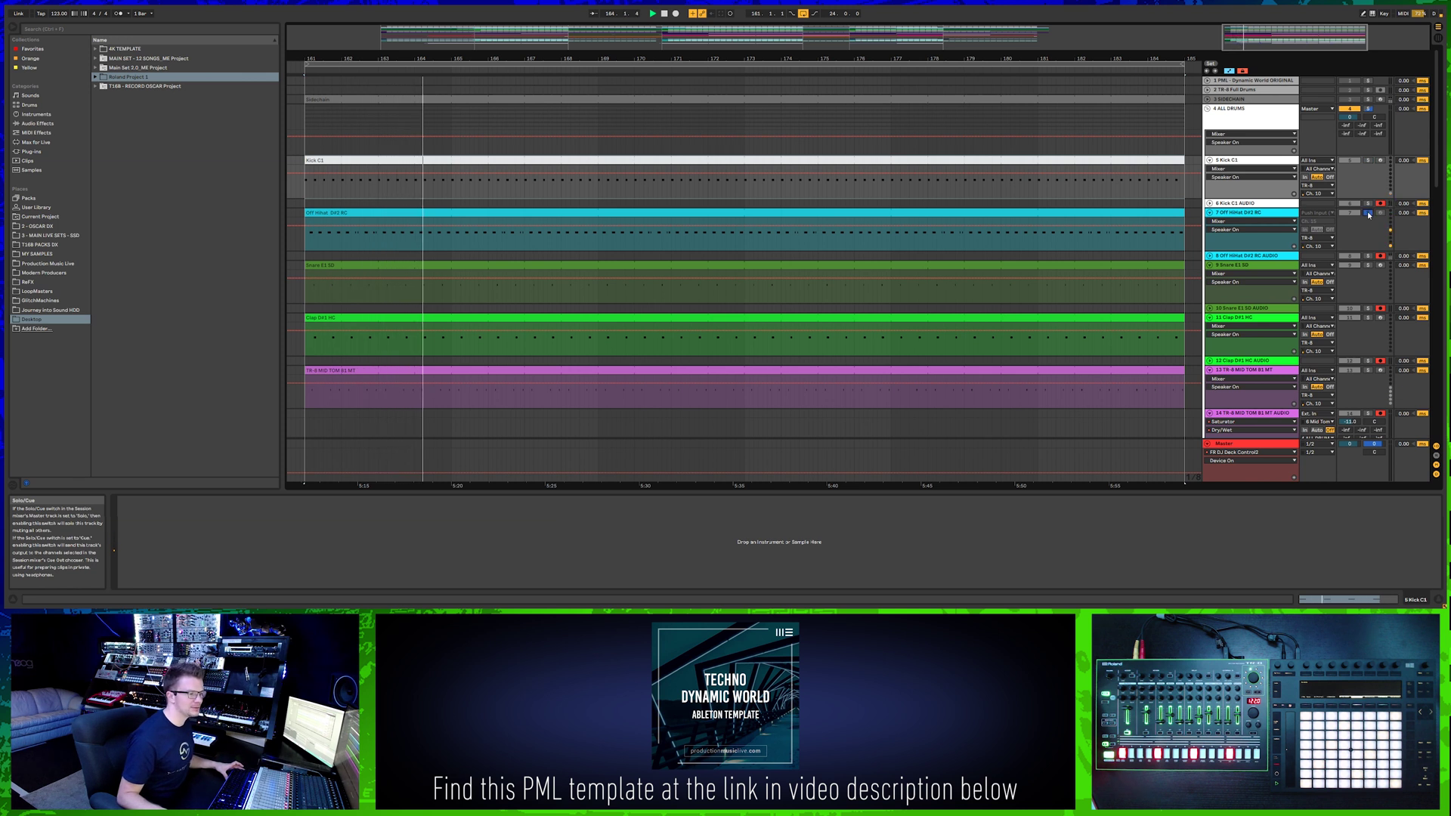
{"action": "left_click", "coordinate": [1369, 266]}
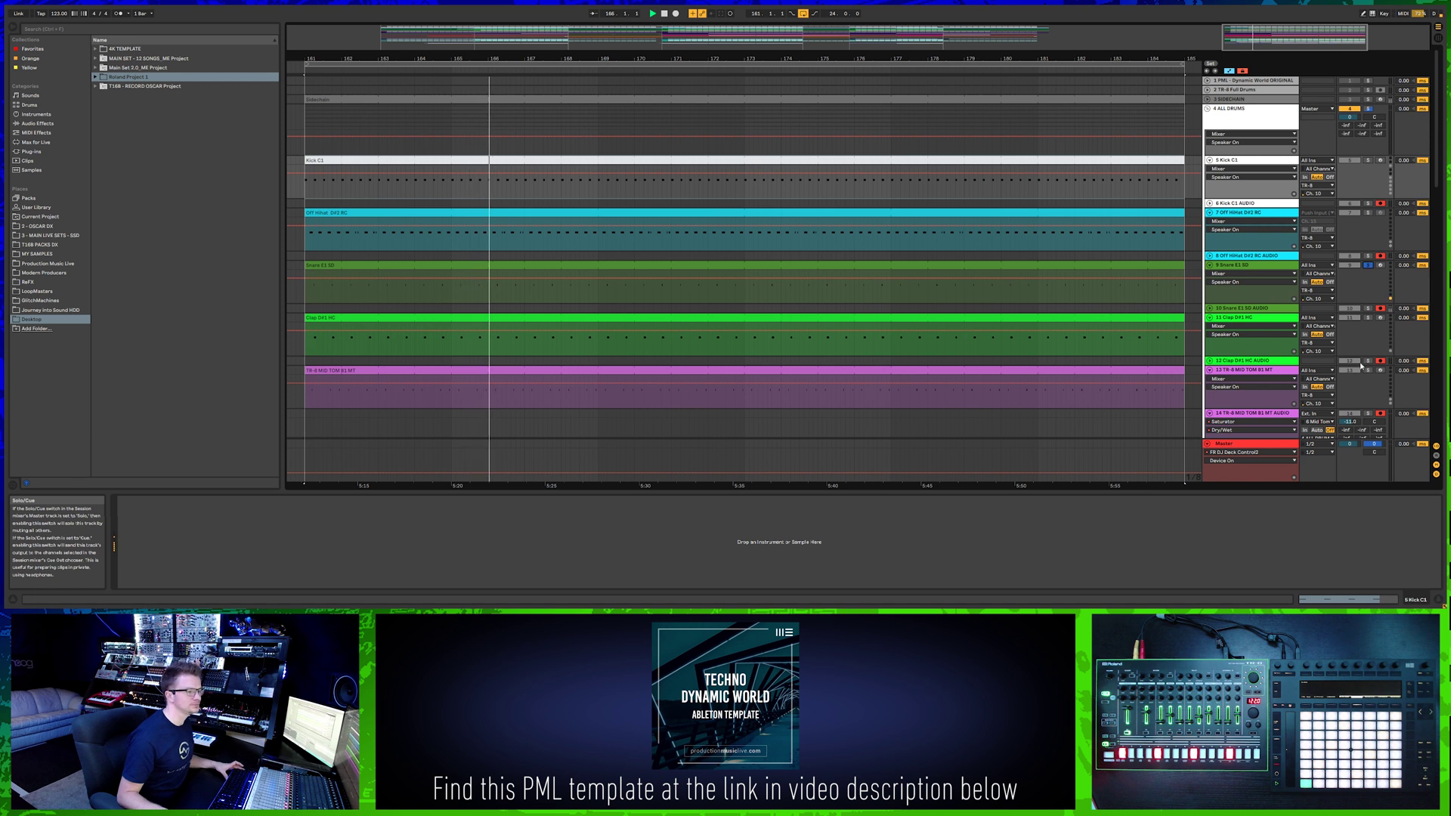
{"action": "left_click", "coordinate": [1367, 319]}
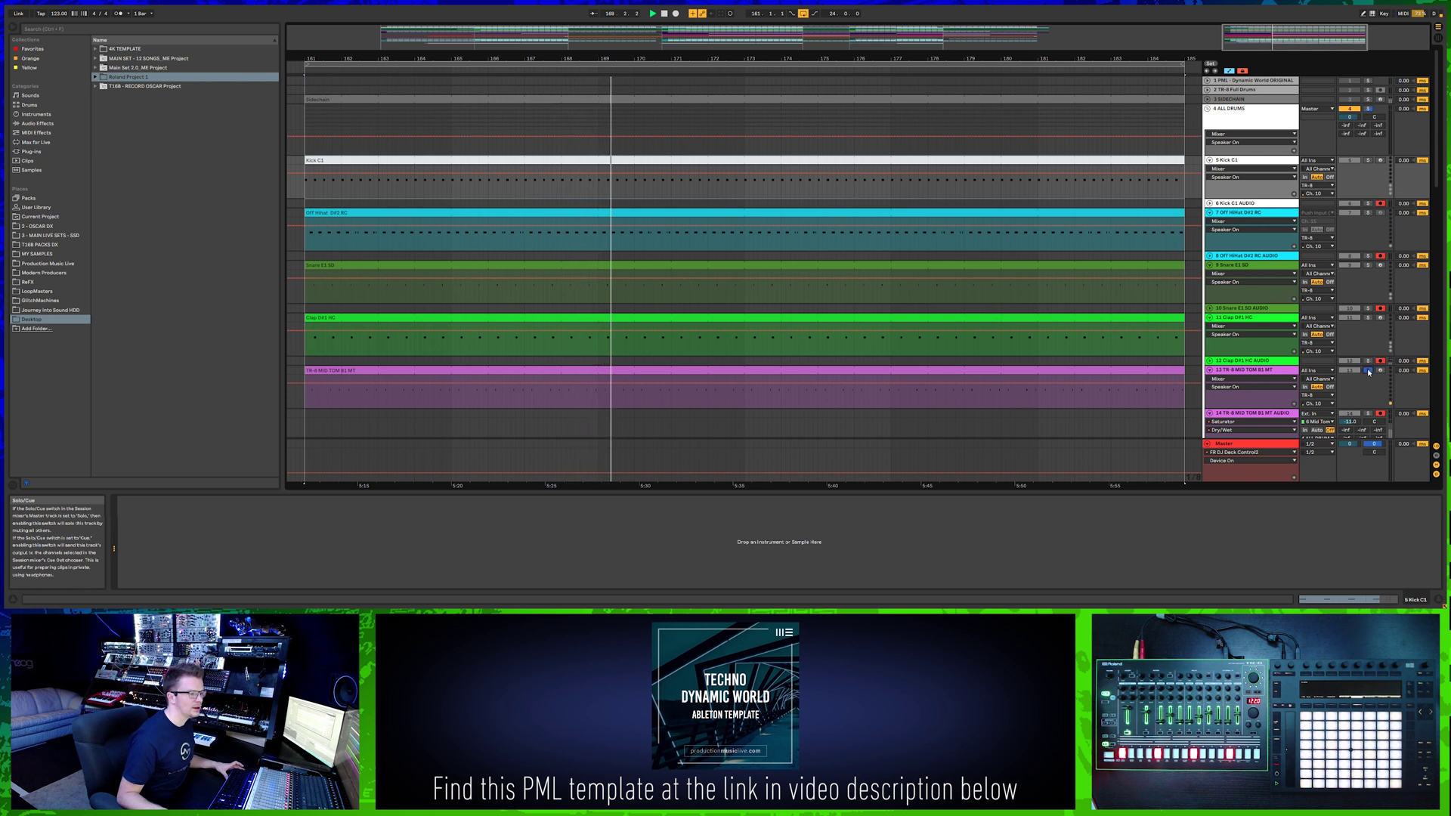
{"action": "scroll", "coordinate": [1367, 368], "scroll_direction": "down", "scroll_amount": 1}
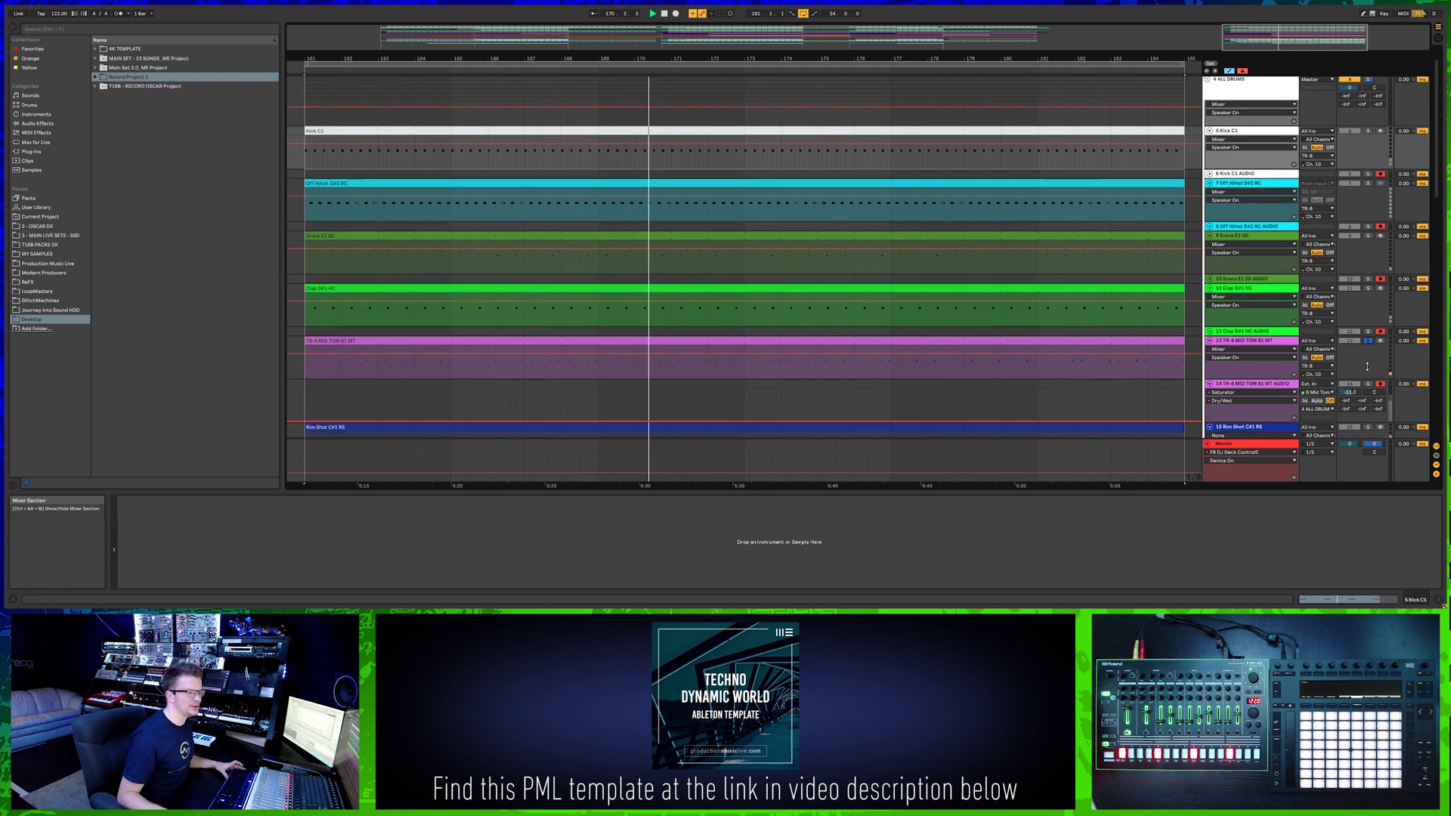
{"action": "scroll", "coordinate": [1367, 368], "scroll_direction": "down", "scroll_amount": 1}
{"action": "scroll", "coordinate": [1367, 365], "scroll_direction": "down", "scroll_amount": 1}
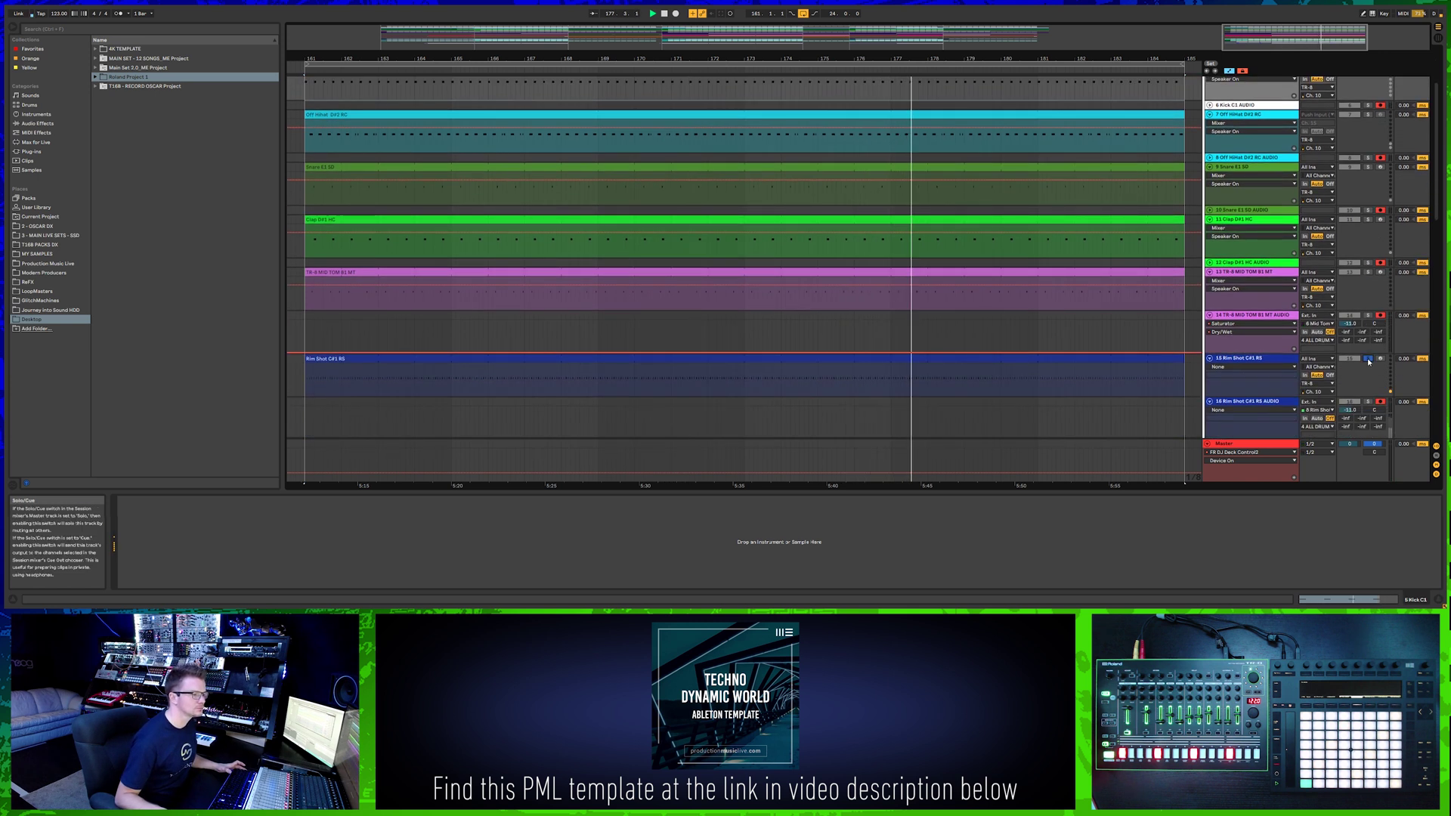
{"action": "scroll", "coordinate": [1369, 362], "scroll_direction": "down", "scroll_amount": 3}
{"action": "scroll", "coordinate": [1350, 282], "scroll_direction": "up", "scroll_amount": 2}
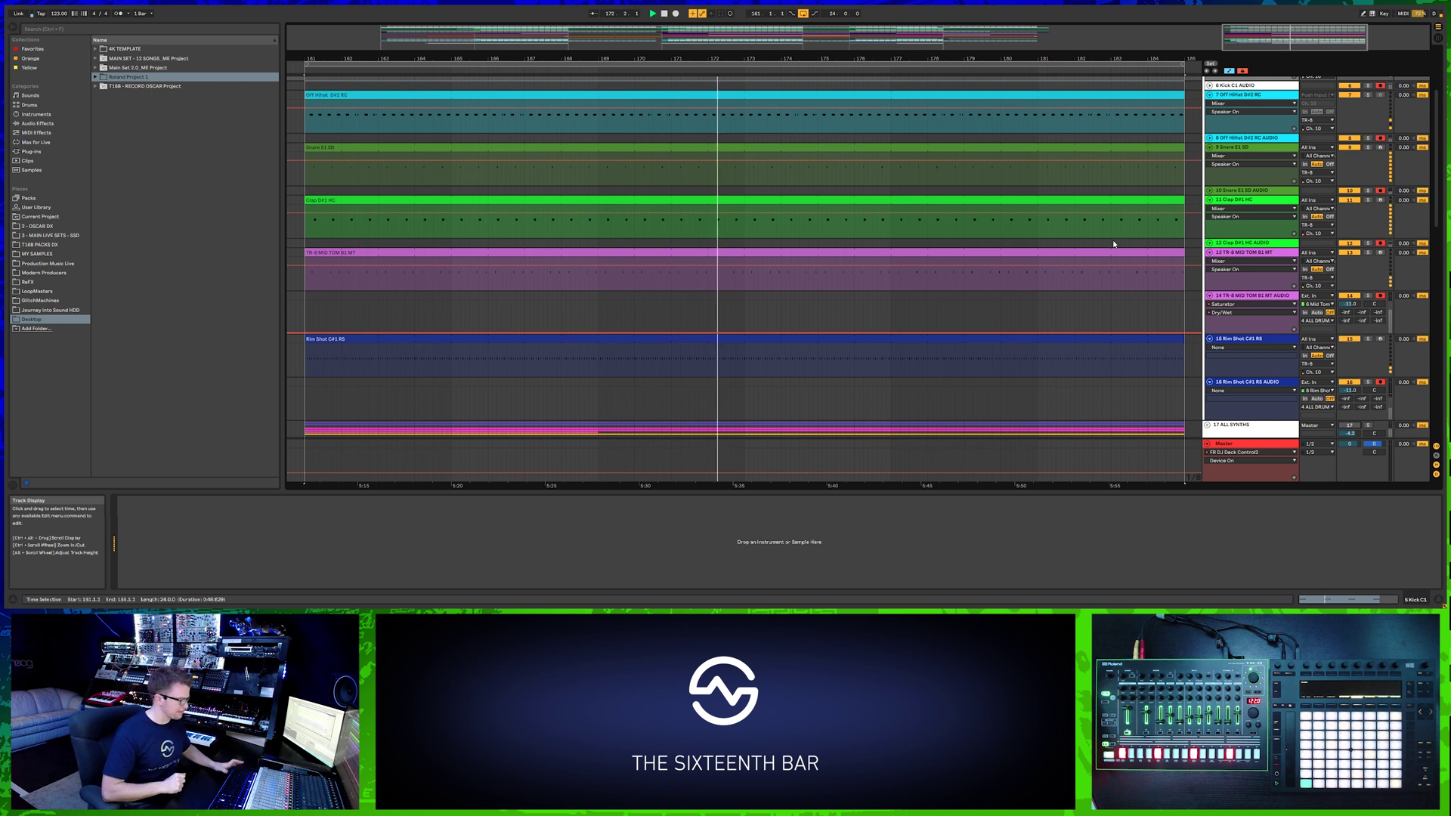
Examine the MIDI notes of the Kick C1 and off hi-hat clips, close the clip view and play the arrangement.
{"action": "scroll", "coordinate": [853, 136], "scroll_direction": "up", "scroll_amount": 2}
{"action": "scroll", "coordinate": [756, 200], "scroll_direction": "up", "scroll_amount": 2}
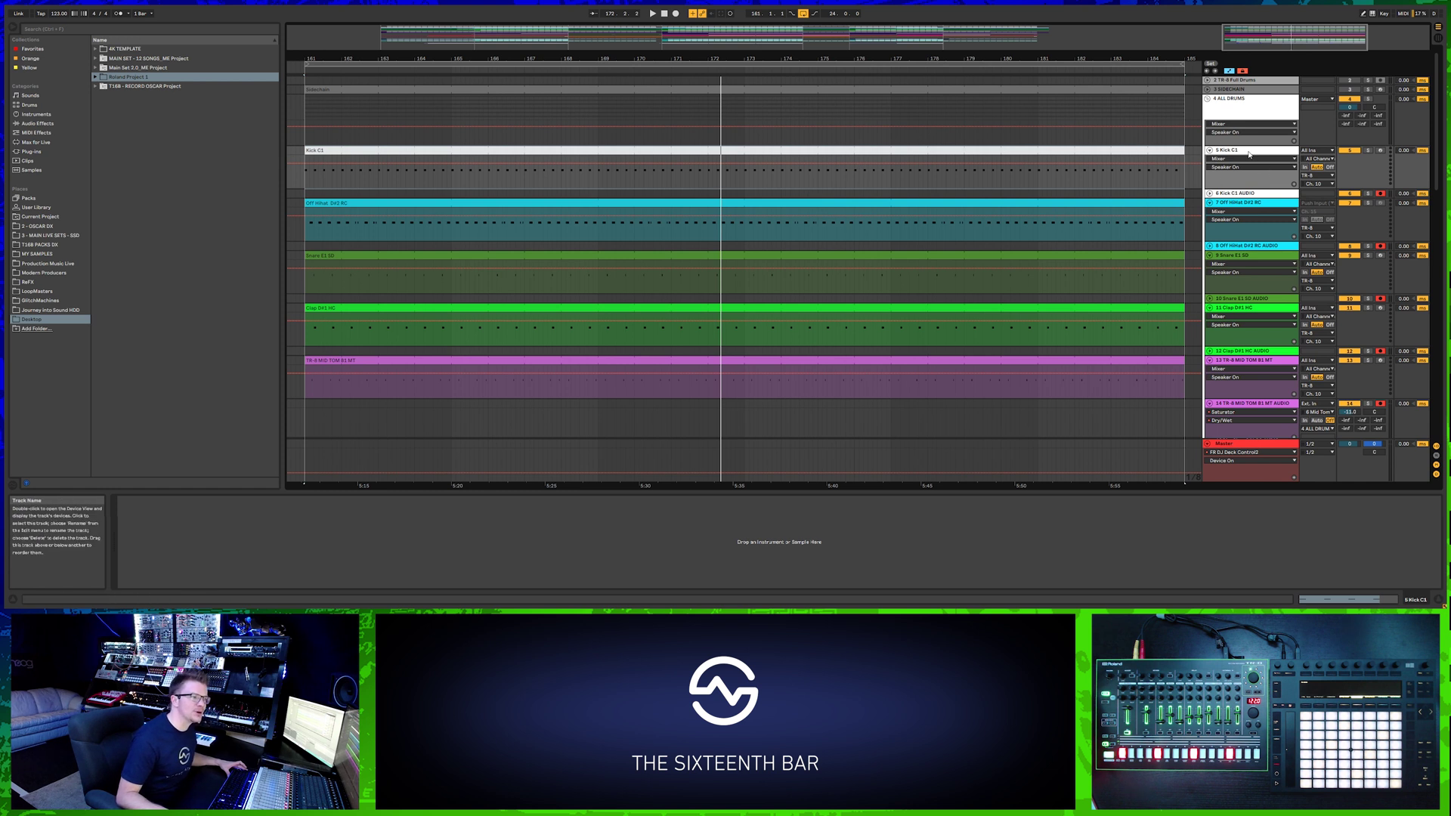
{"action": "double_click", "coordinate": [926, 149]}
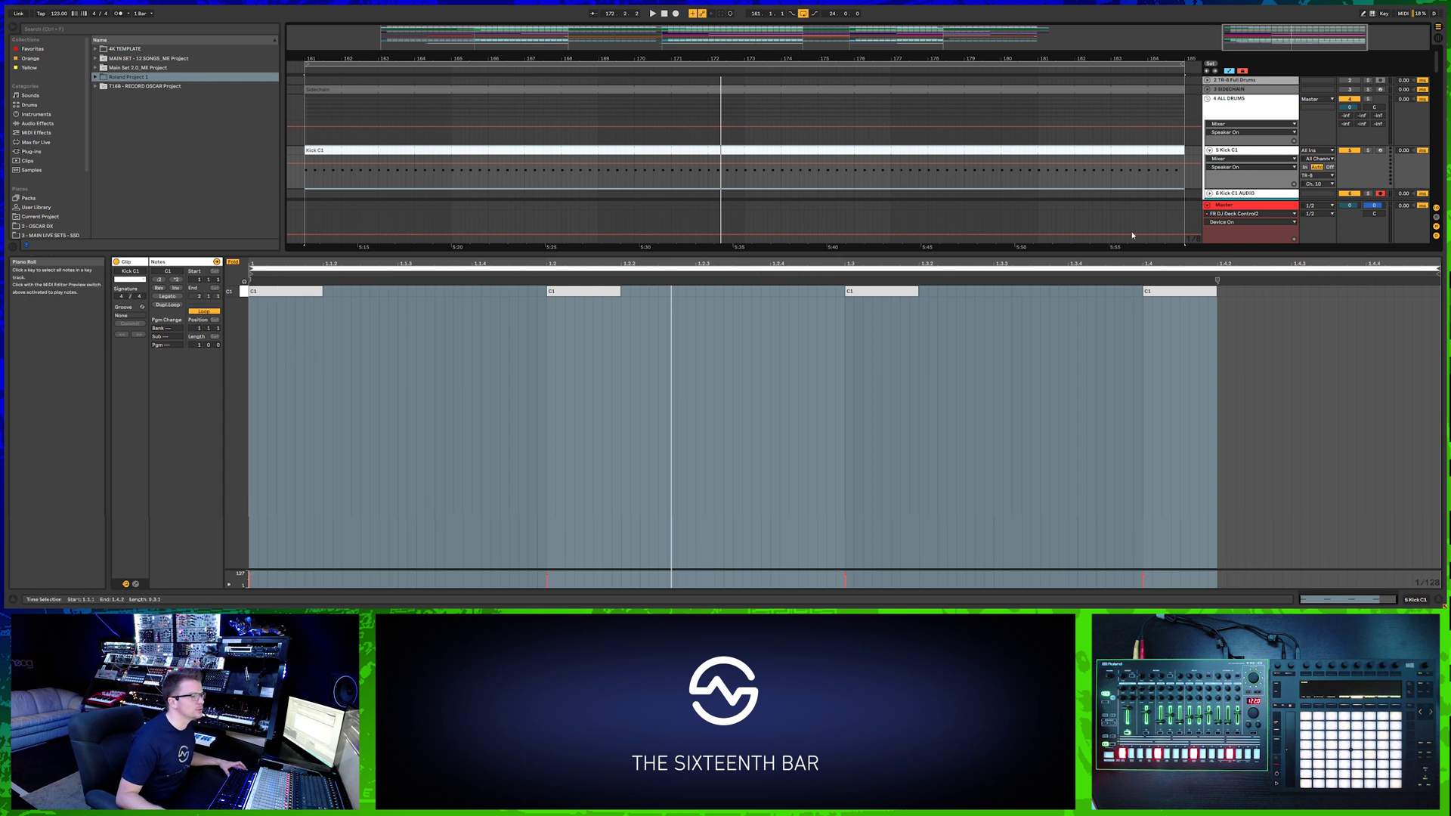
{"action": "scroll", "coordinate": [1132, 235], "scroll_direction": "down", "scroll_amount": 2}
{"action": "left_click", "coordinate": [1239, 153]}
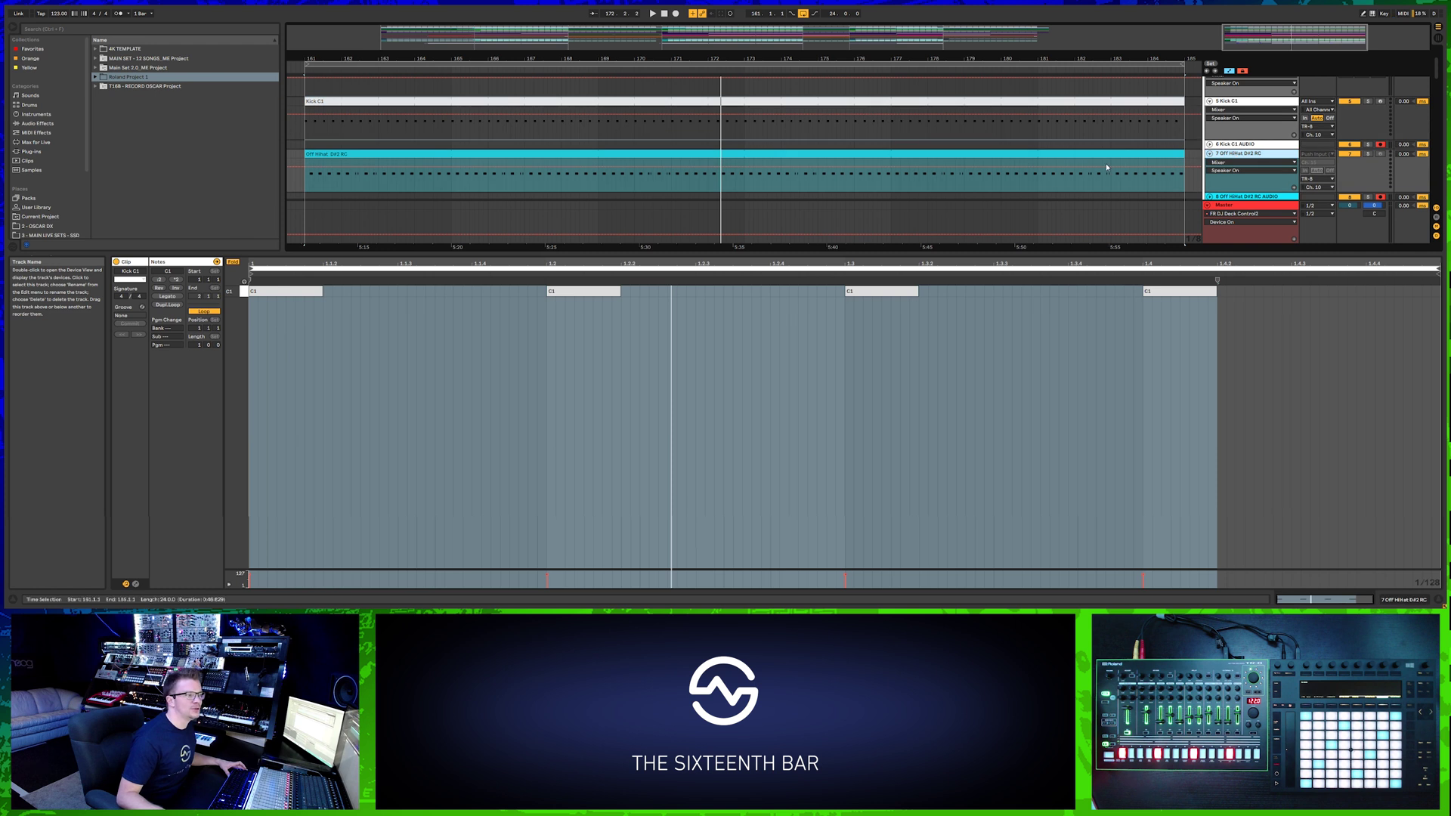
{"action": "left_click", "coordinate": [955, 153]}
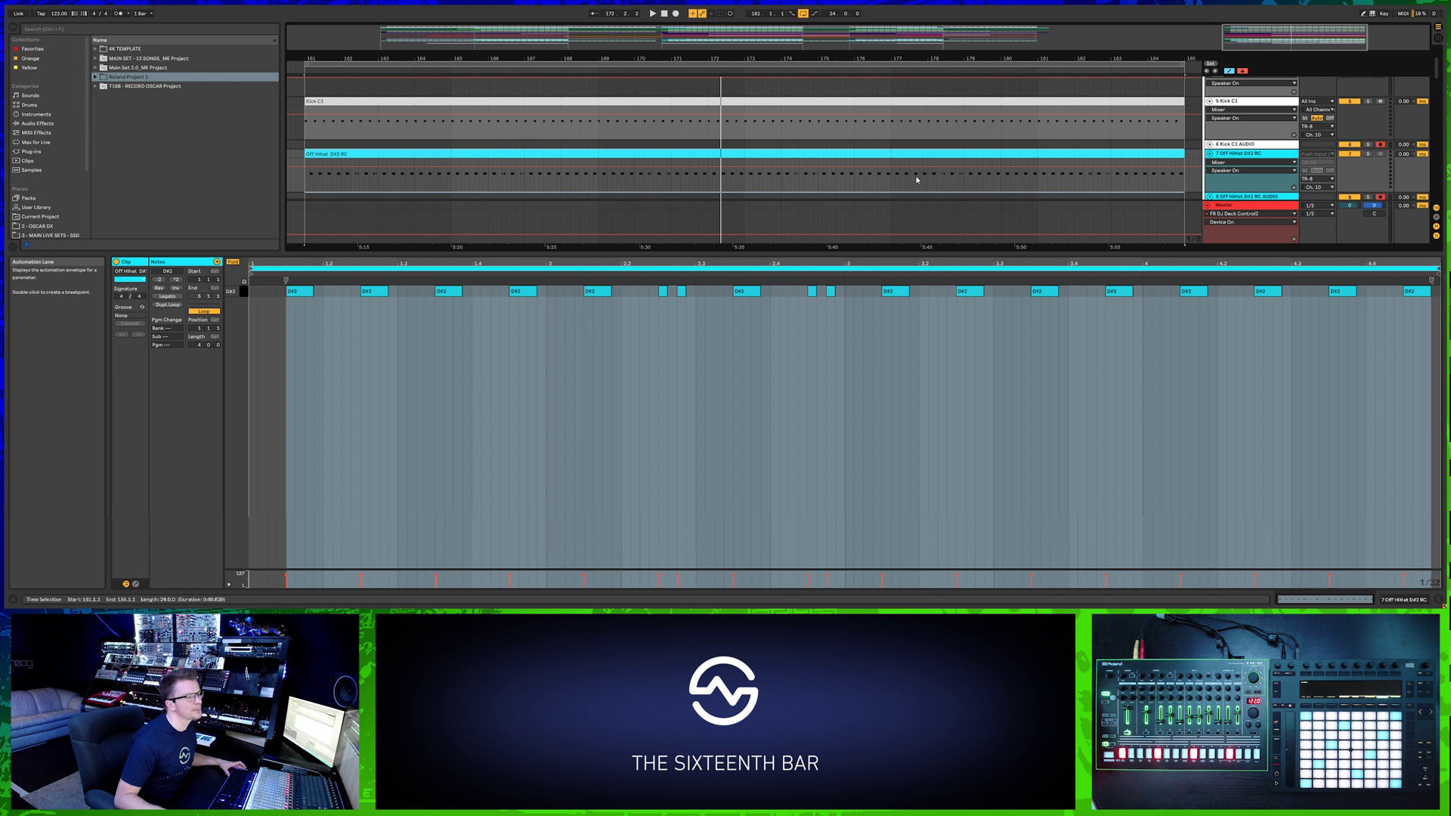
{"action": "key", "text": "shift+Tab"}
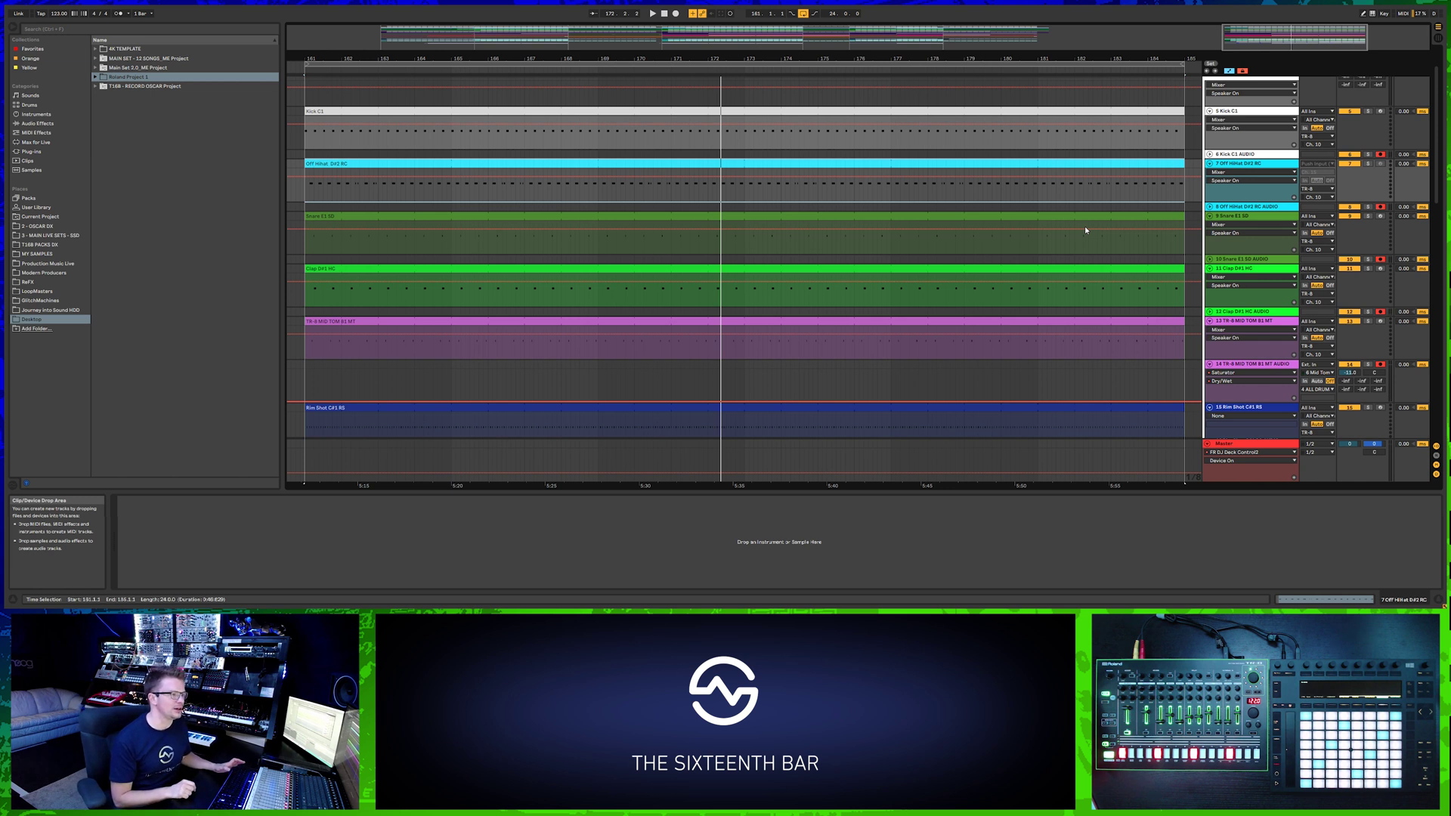
{"action": "key", "text": "space"}
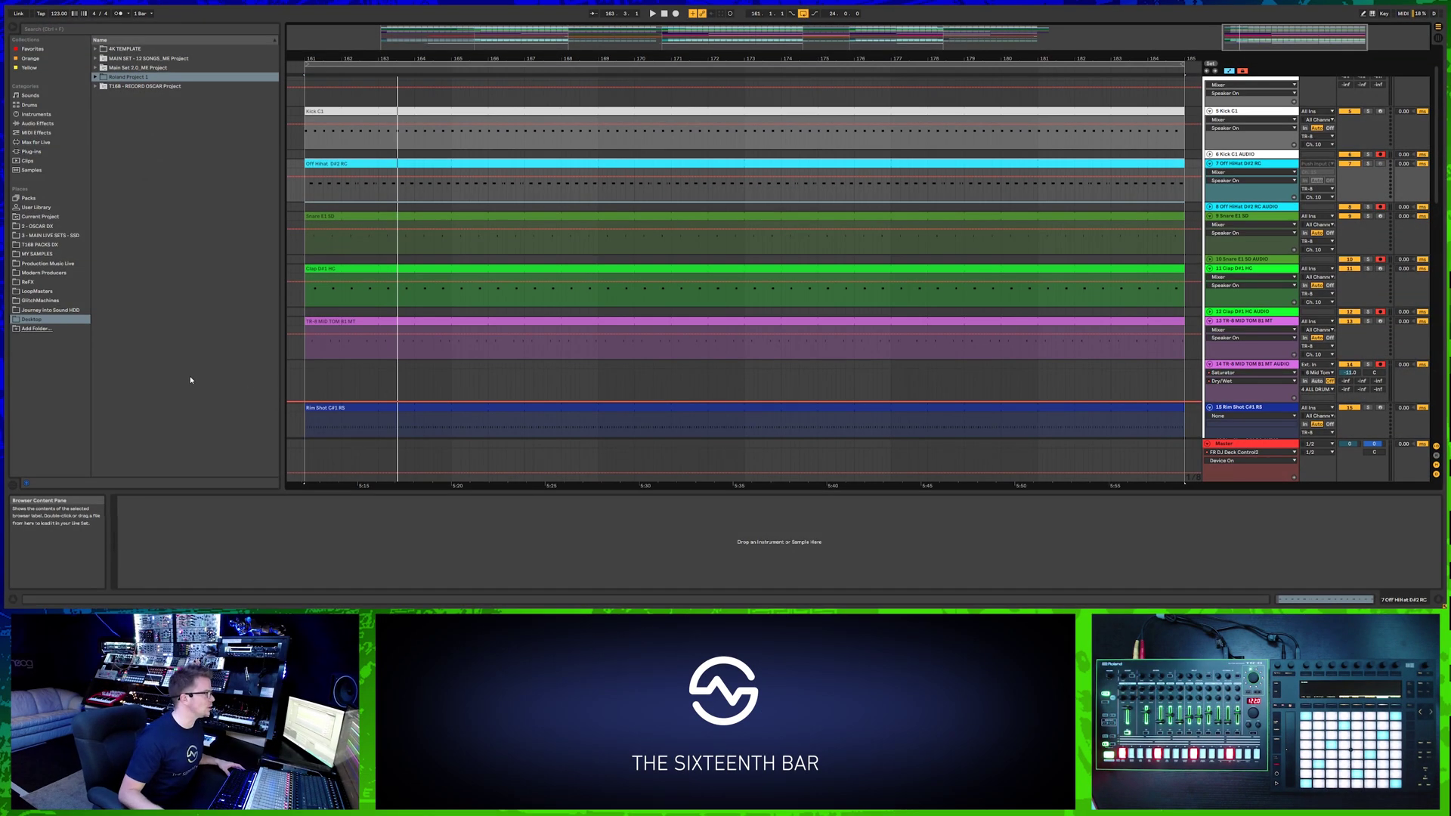
Check the audio preferences for the TR-8 audio device and its mono and stereo input configuration, and close them without changes.
{"action": "key", "text": "ctrl+comma"}
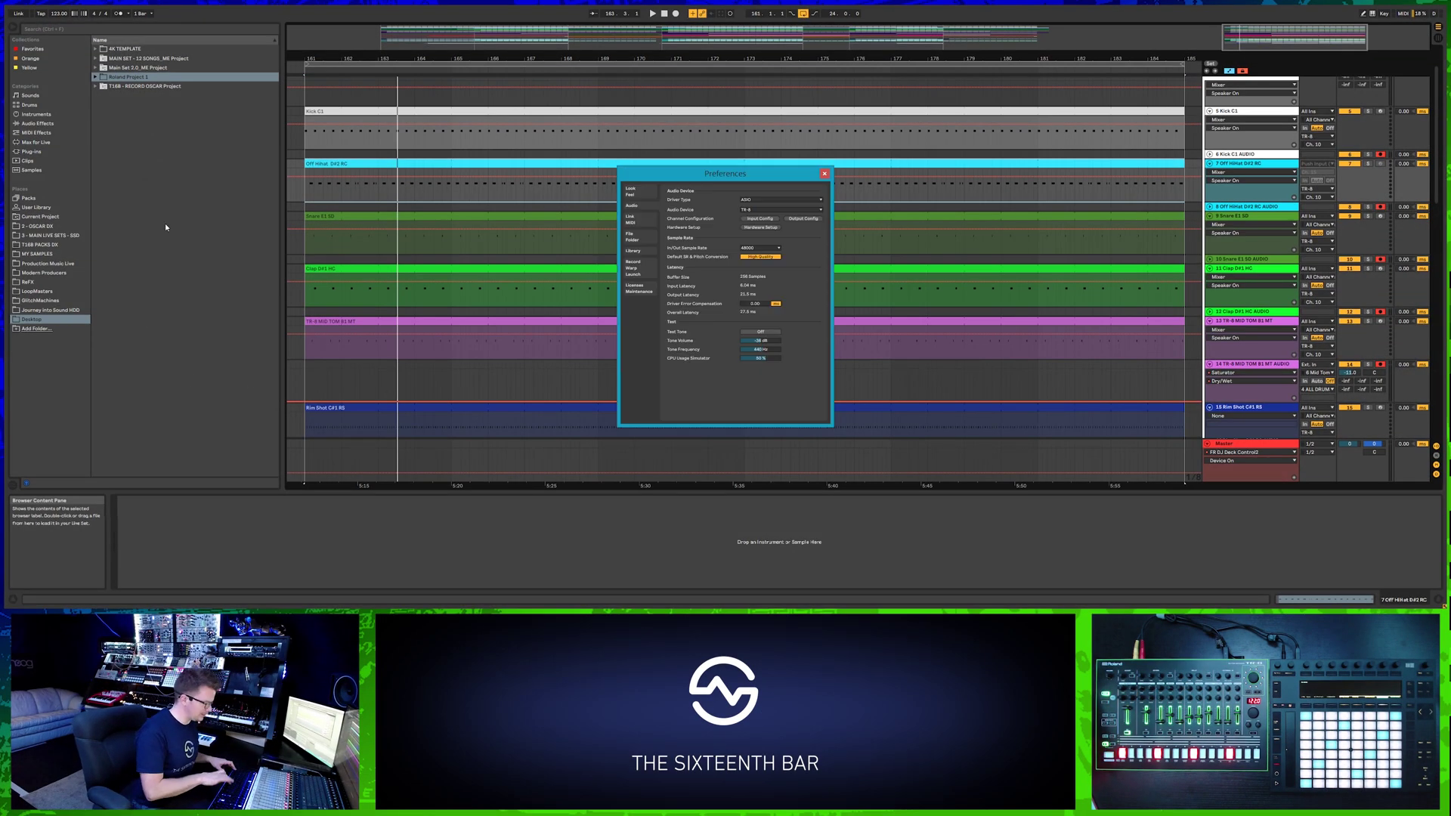
{"action": "left_click", "coordinate": [777, 209]}
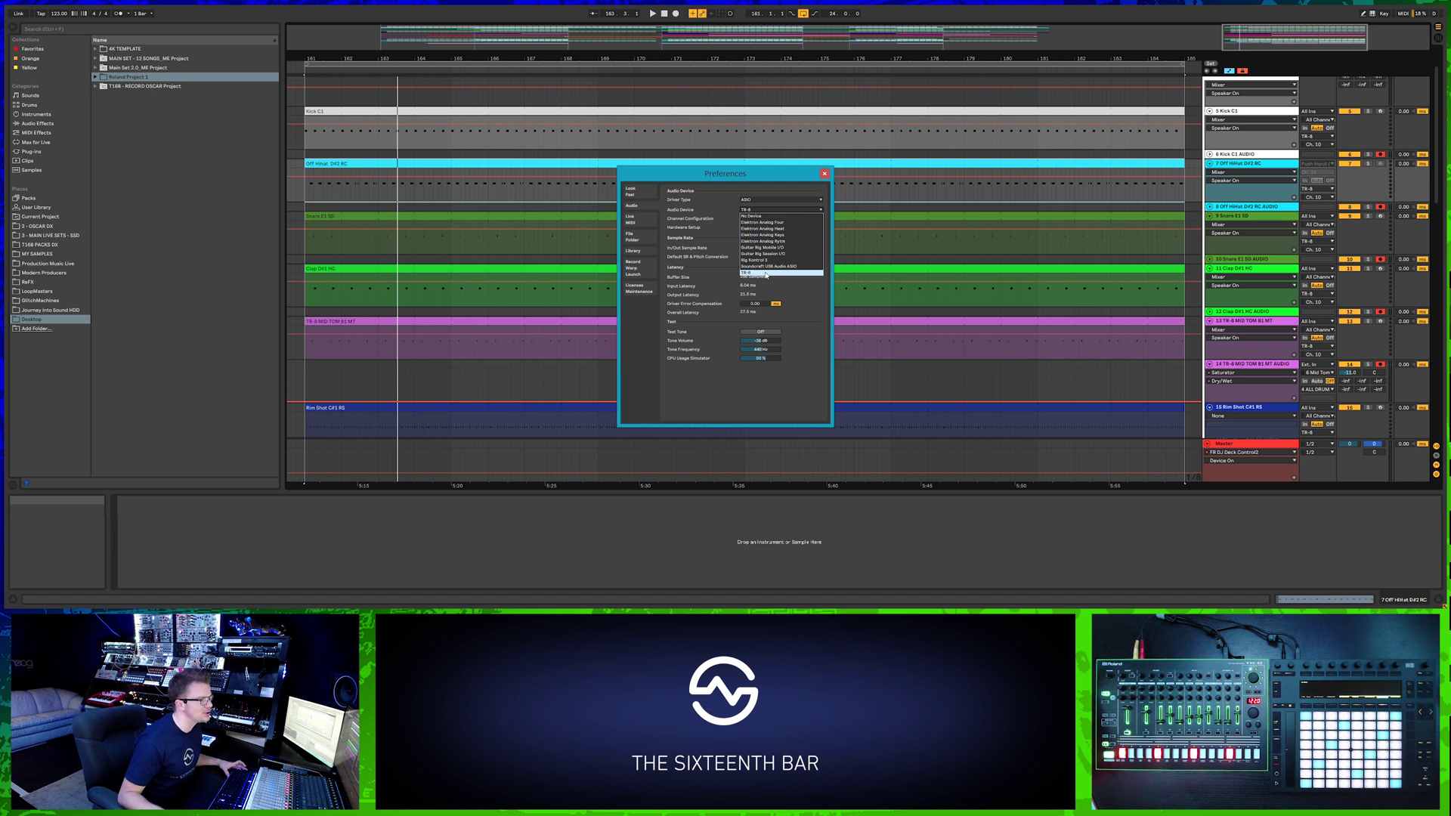
{"action": "left_click", "coordinate": [801, 308]}
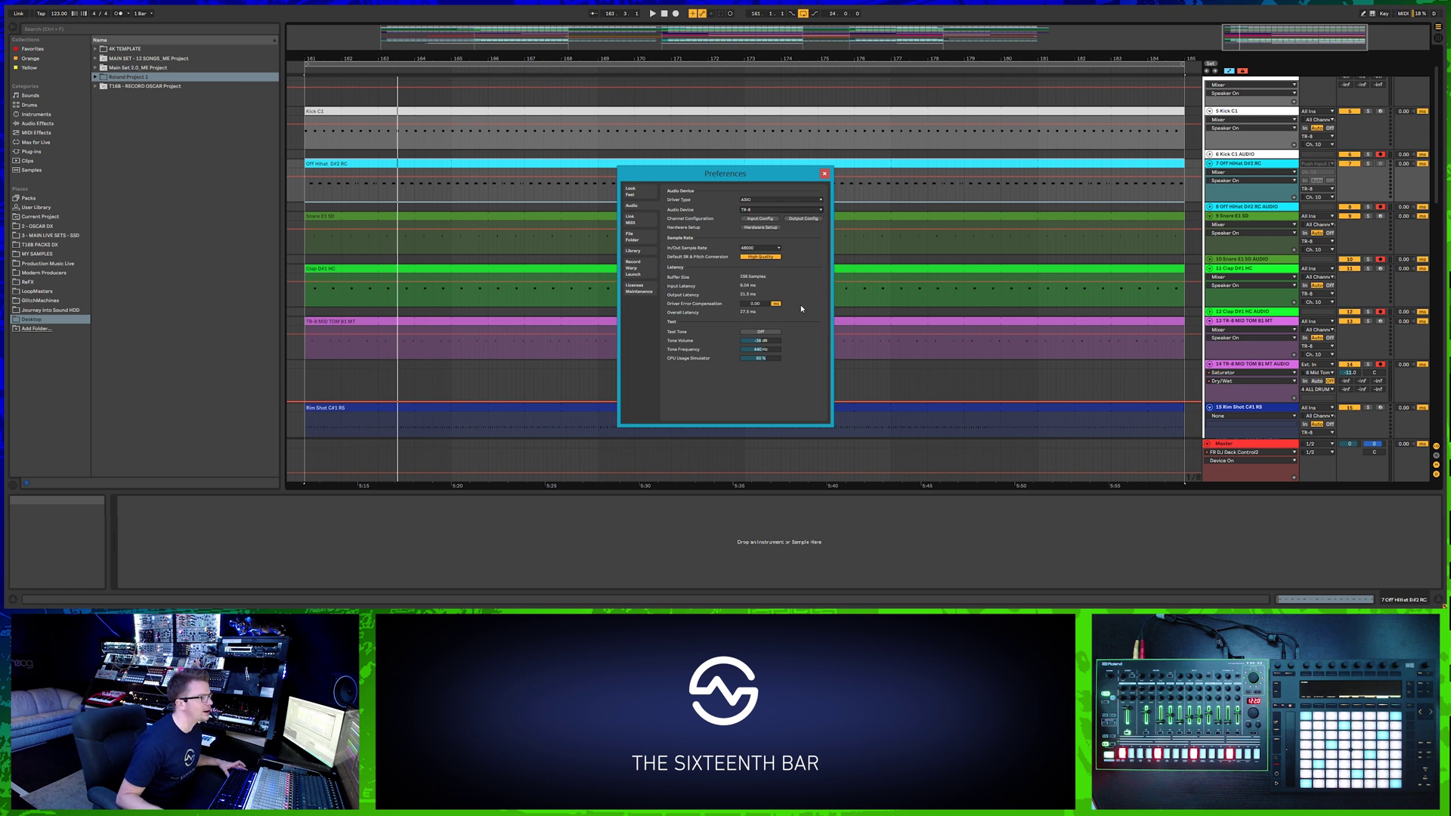
{"action": "left_click", "coordinate": [760, 218]}
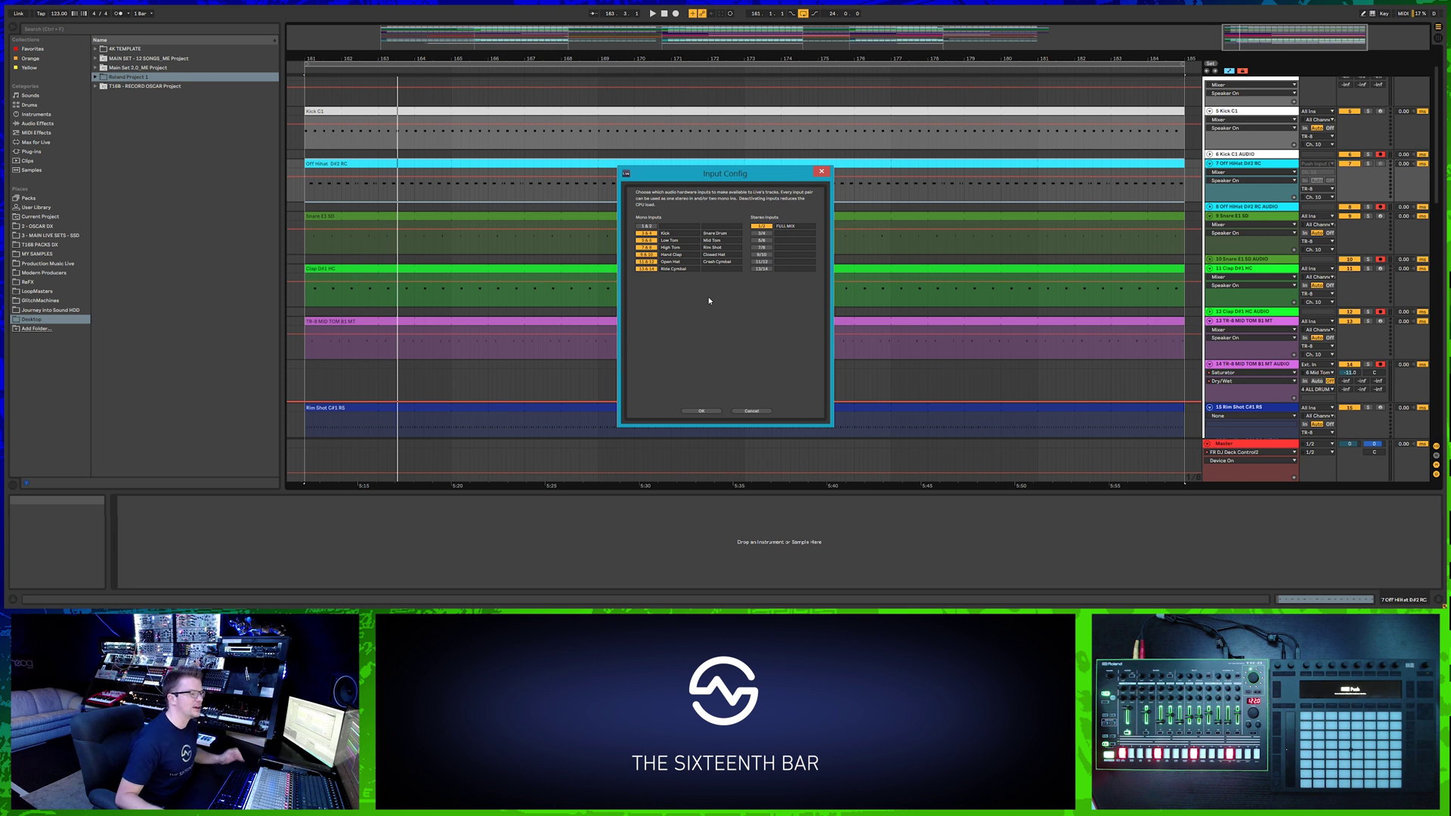
{"action": "key", "text": "Escape"}
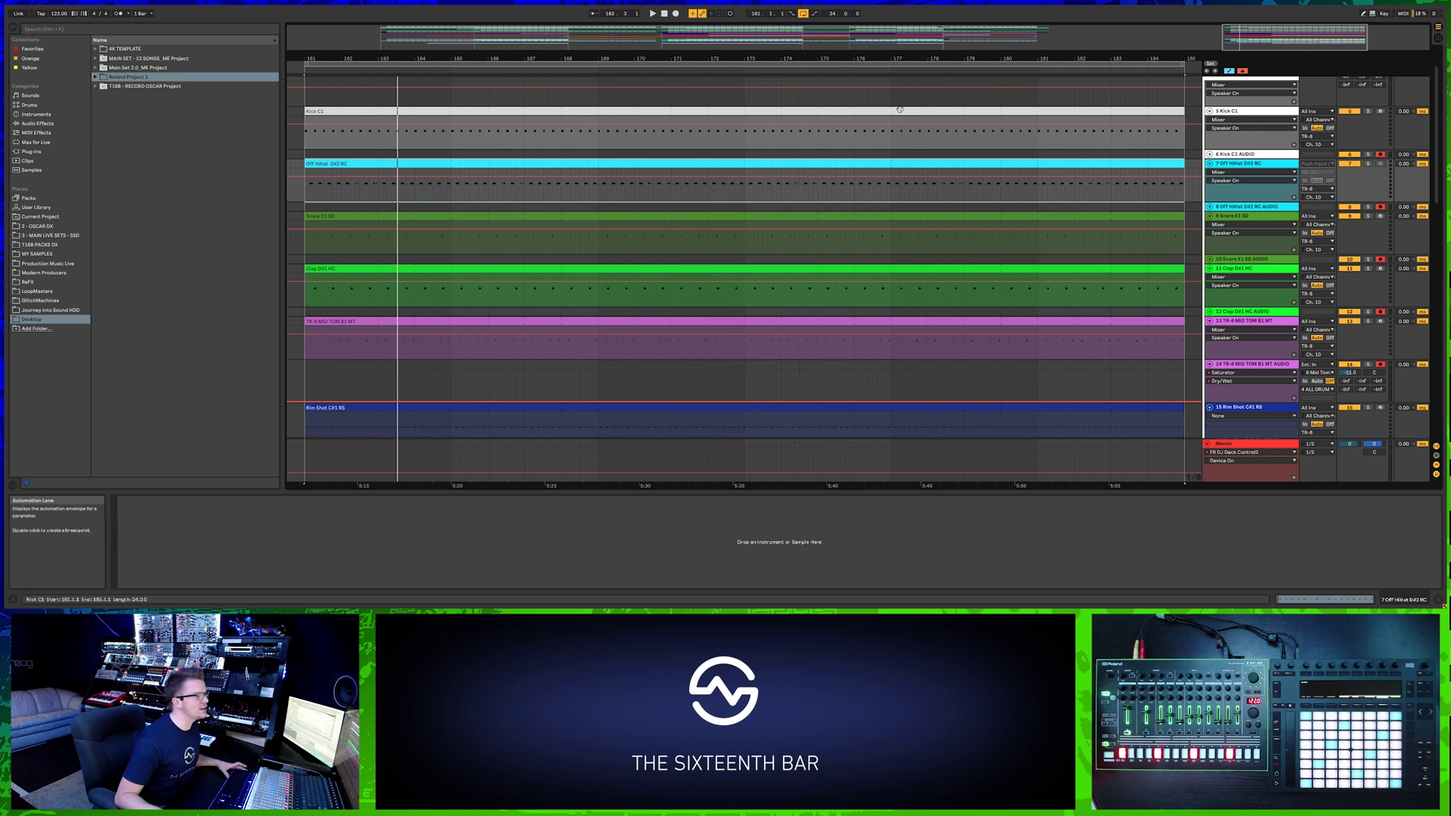
Solo the Kick C1 MIDI track and unfold the Kick C1 AUDIO track beneath it.
{"action": "left_click", "coordinate": [1357, 114]}
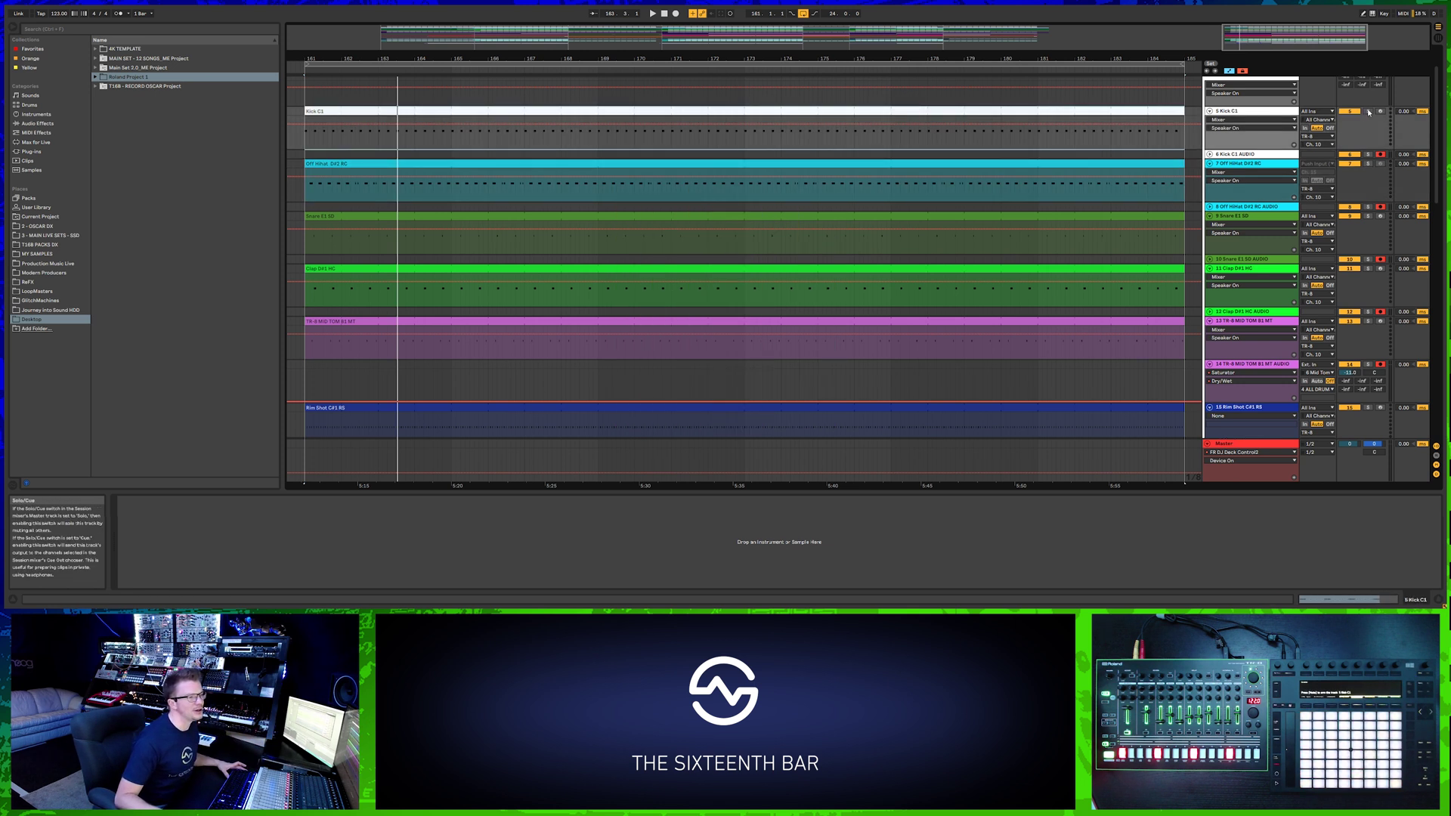
{"action": "left_click", "coordinate": [1356, 111]}
{"action": "left_click", "coordinate": [1210, 155]}
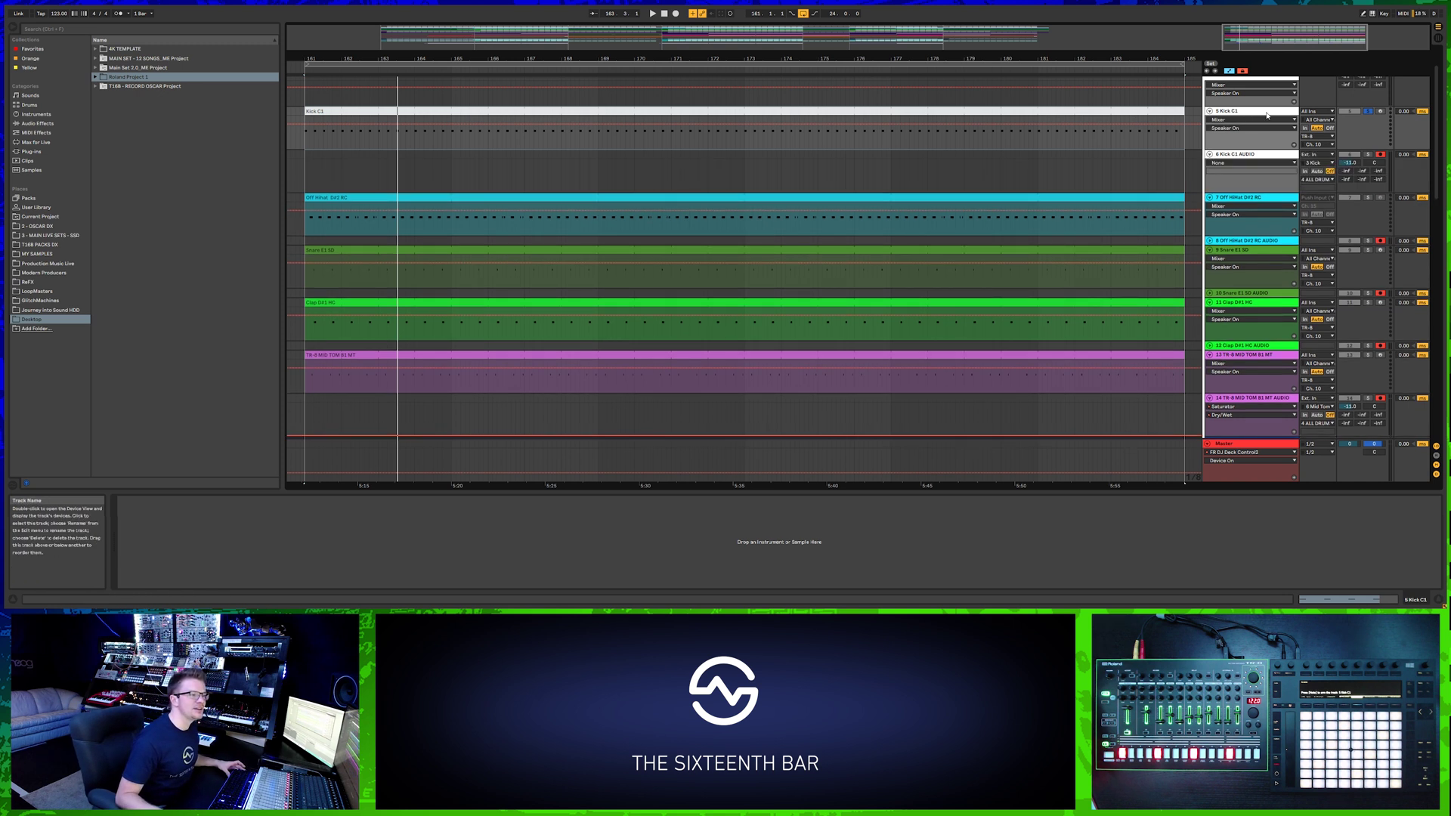
Select the Kick C1 clip and its track, and play the soloed kick.
{"action": "scroll", "coordinate": [1262, 199], "scroll_direction": "down", "scroll_amount": 2}
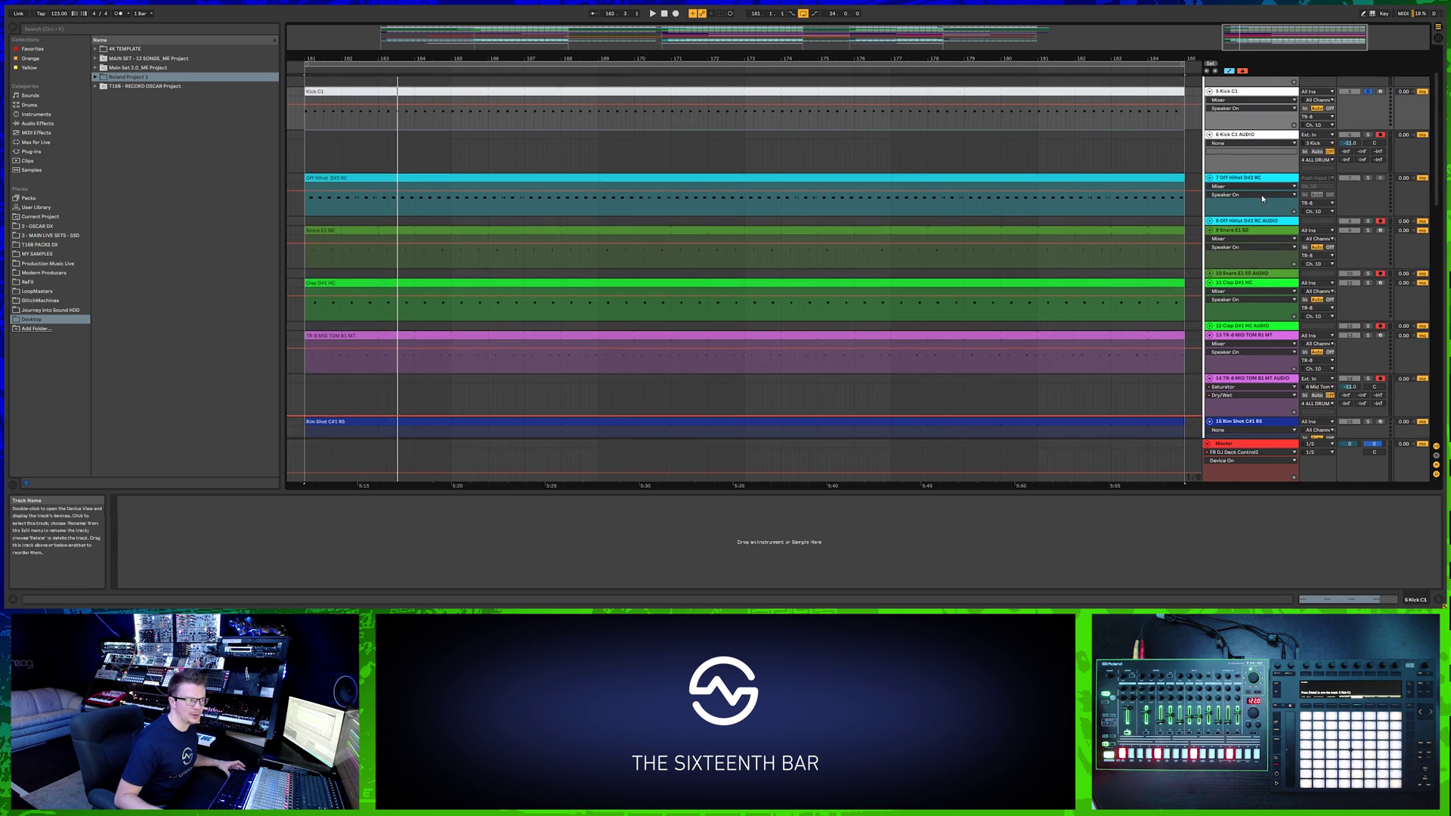
{"action": "scroll", "coordinate": [1247, 151], "scroll_direction": "up", "scroll_amount": 2}
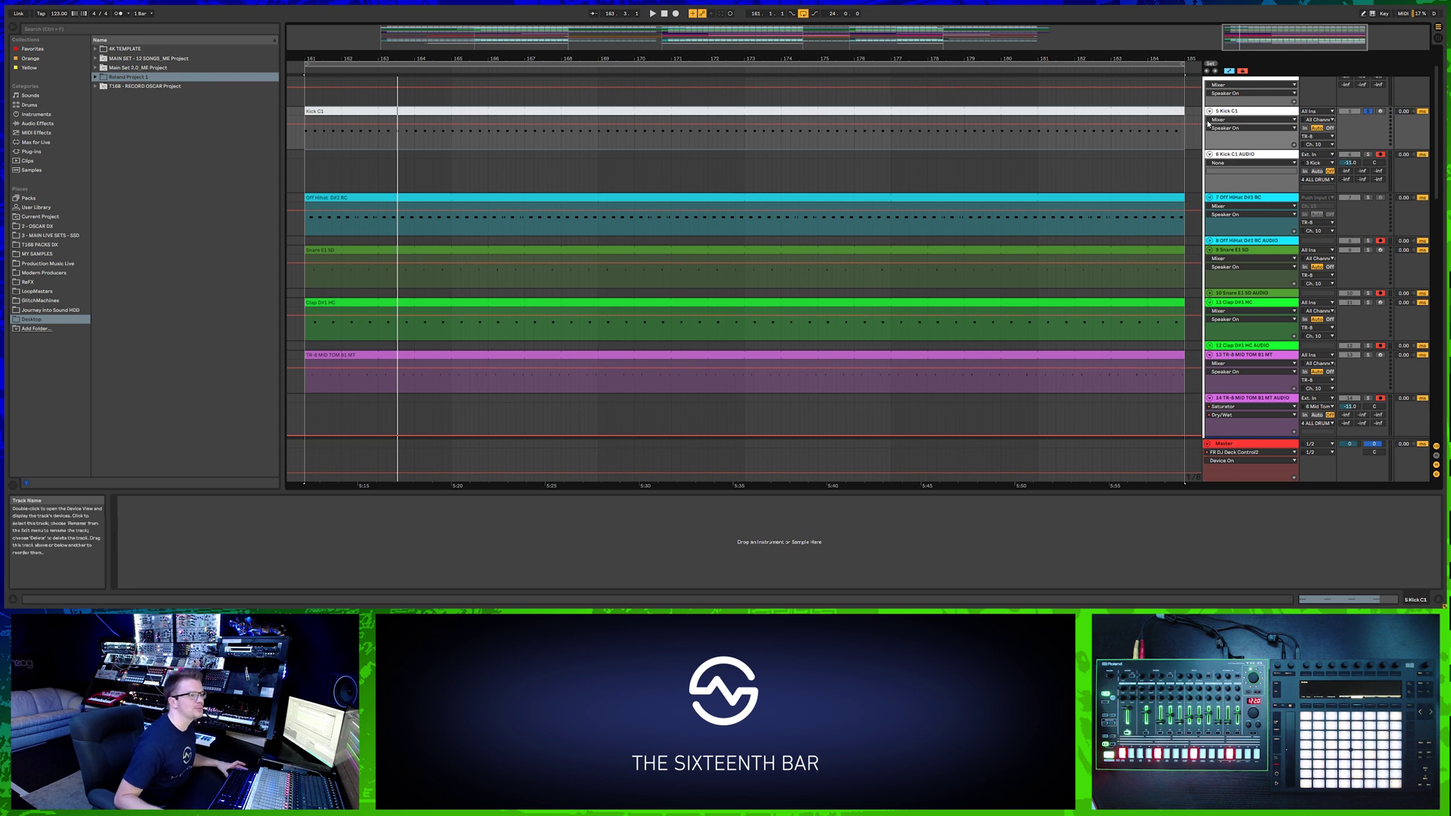
{"action": "left_click", "coordinate": [1166, 112]}
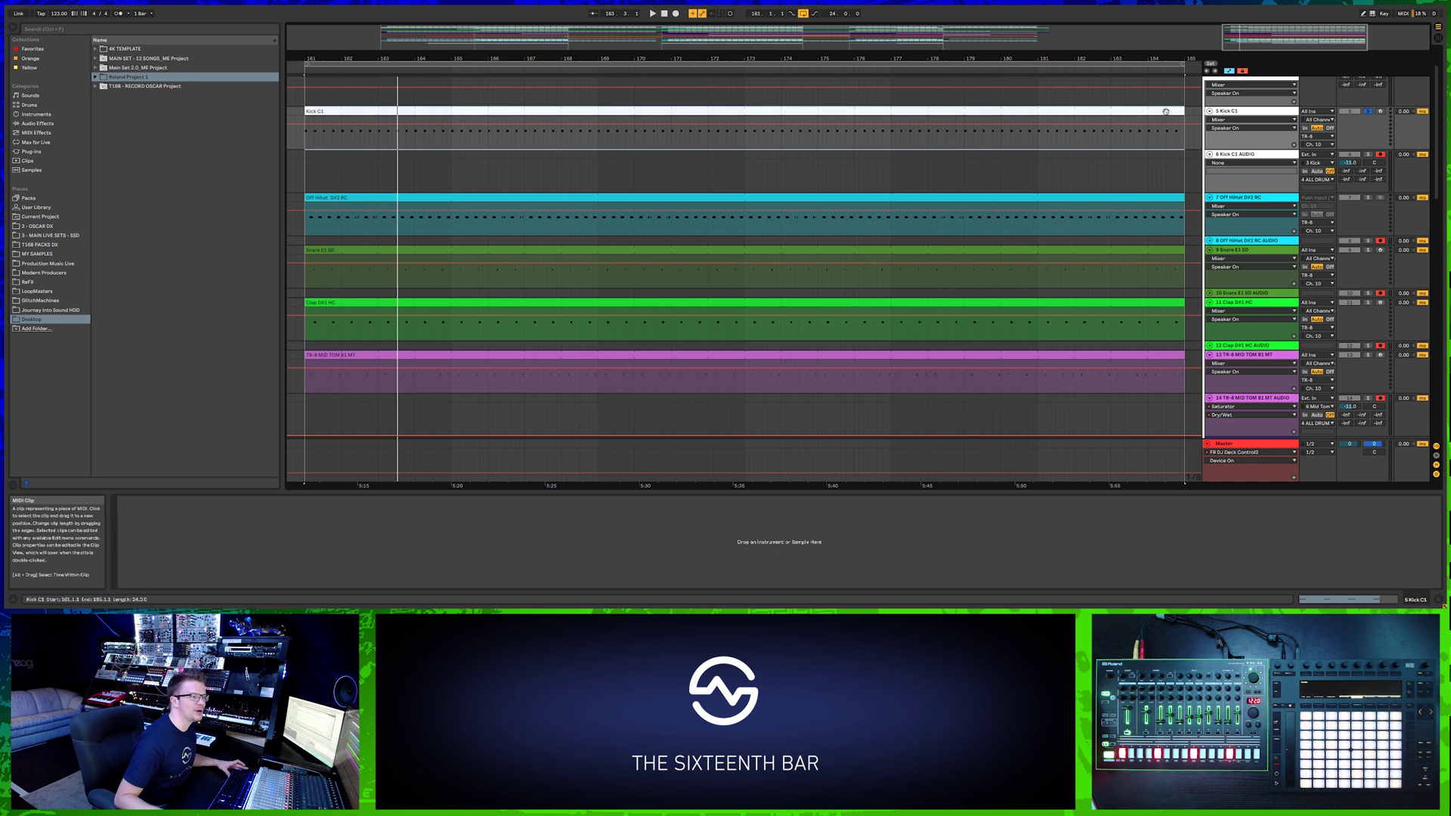
{"action": "left_click", "coordinate": [1240, 113]}
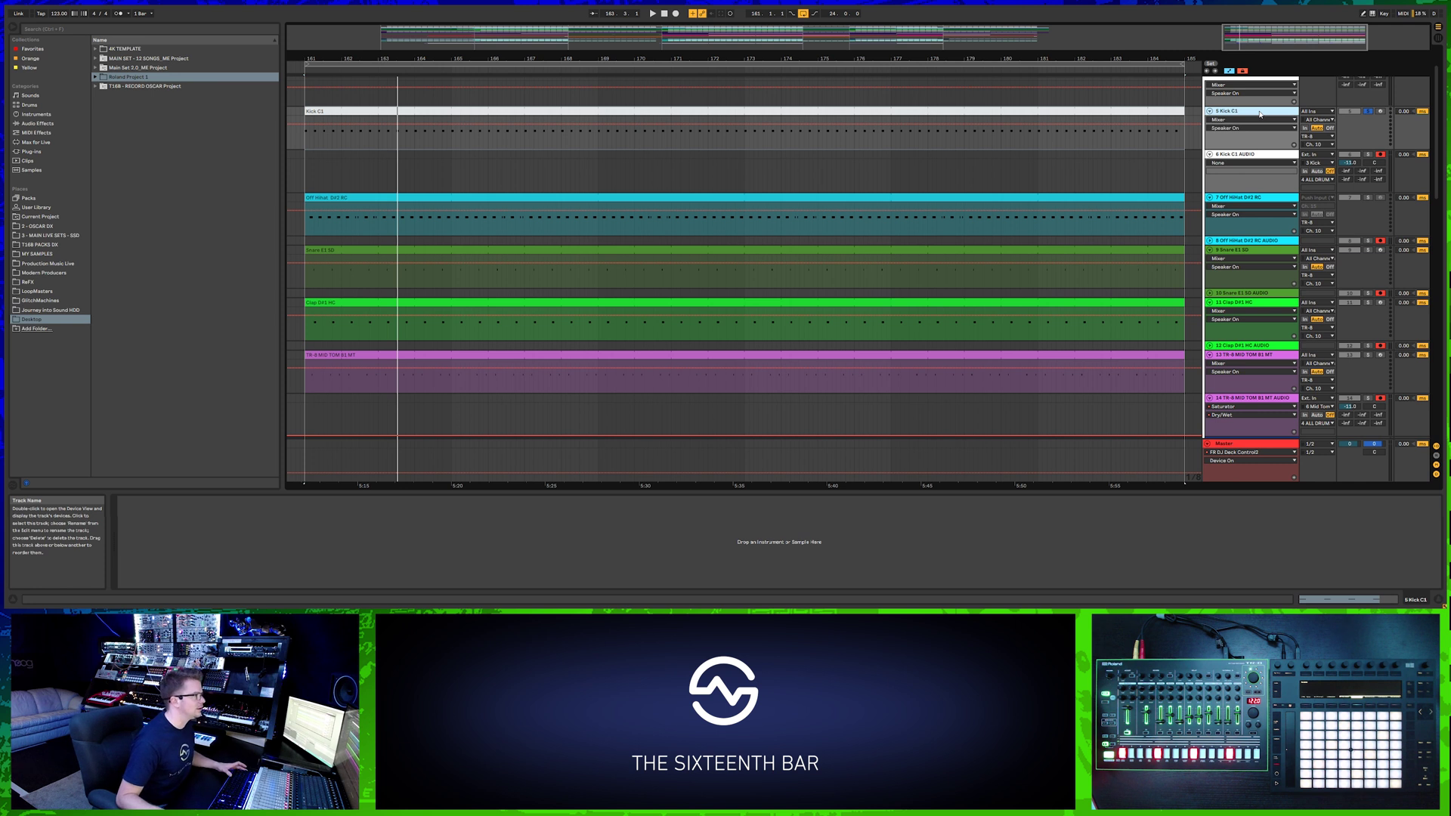
{"action": "key", "text": "space"}
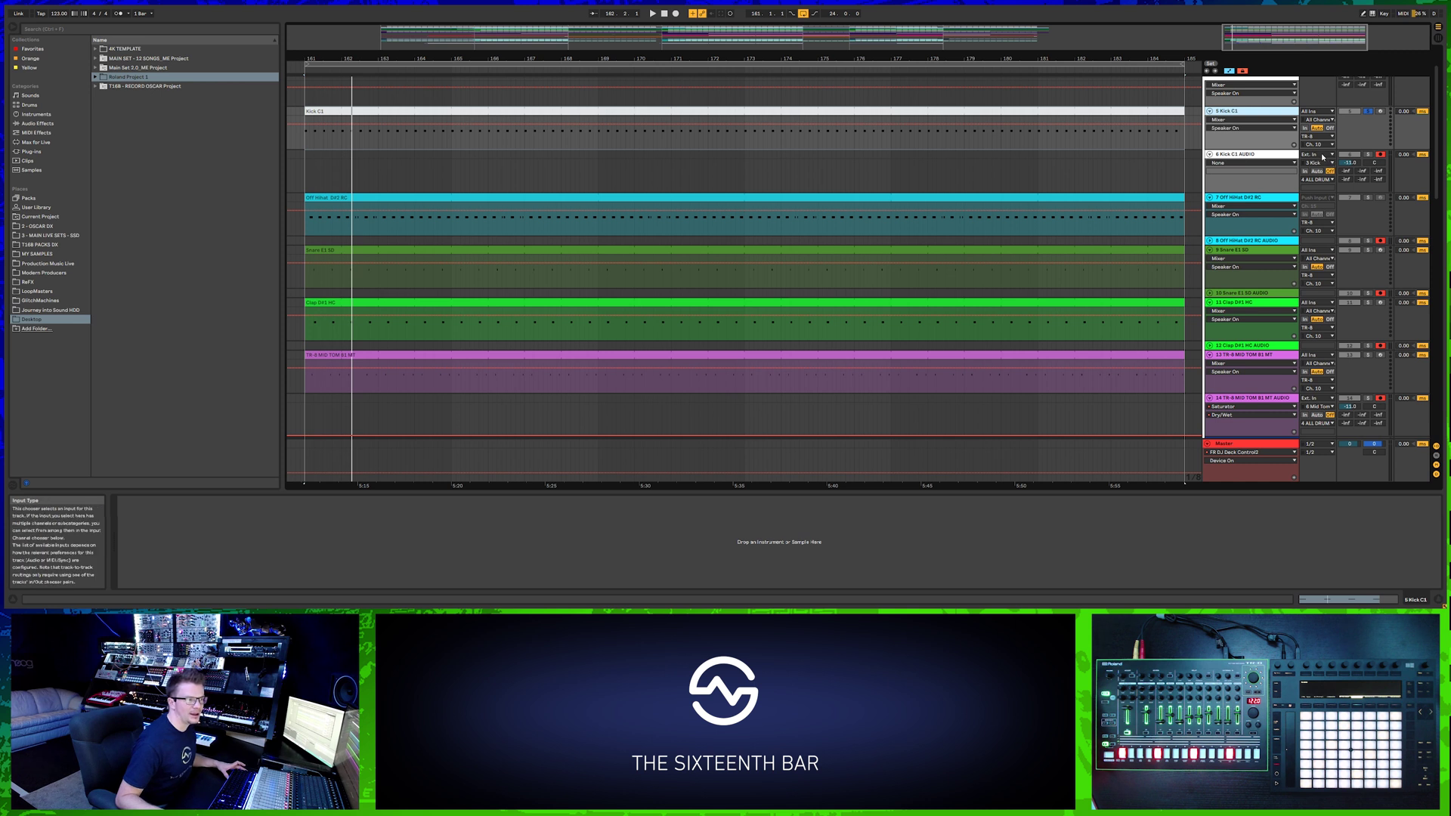
Set the Kick C1 AUDIO track's input type to Ext. In and its input channel to 3 Kick.
{"action": "left_click", "coordinate": [1321, 156]}
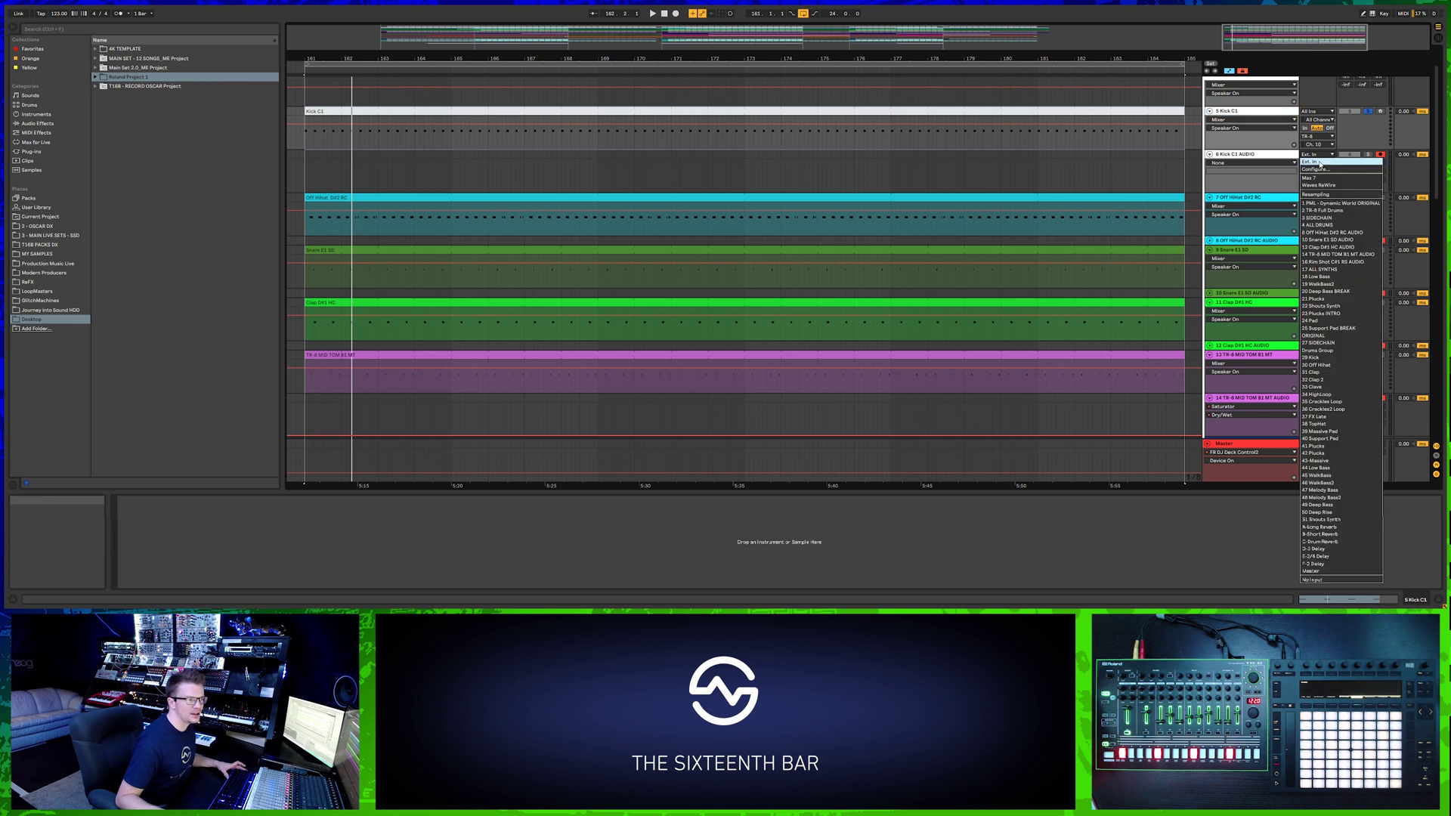
{"action": "left_click", "coordinate": [1320, 162]}
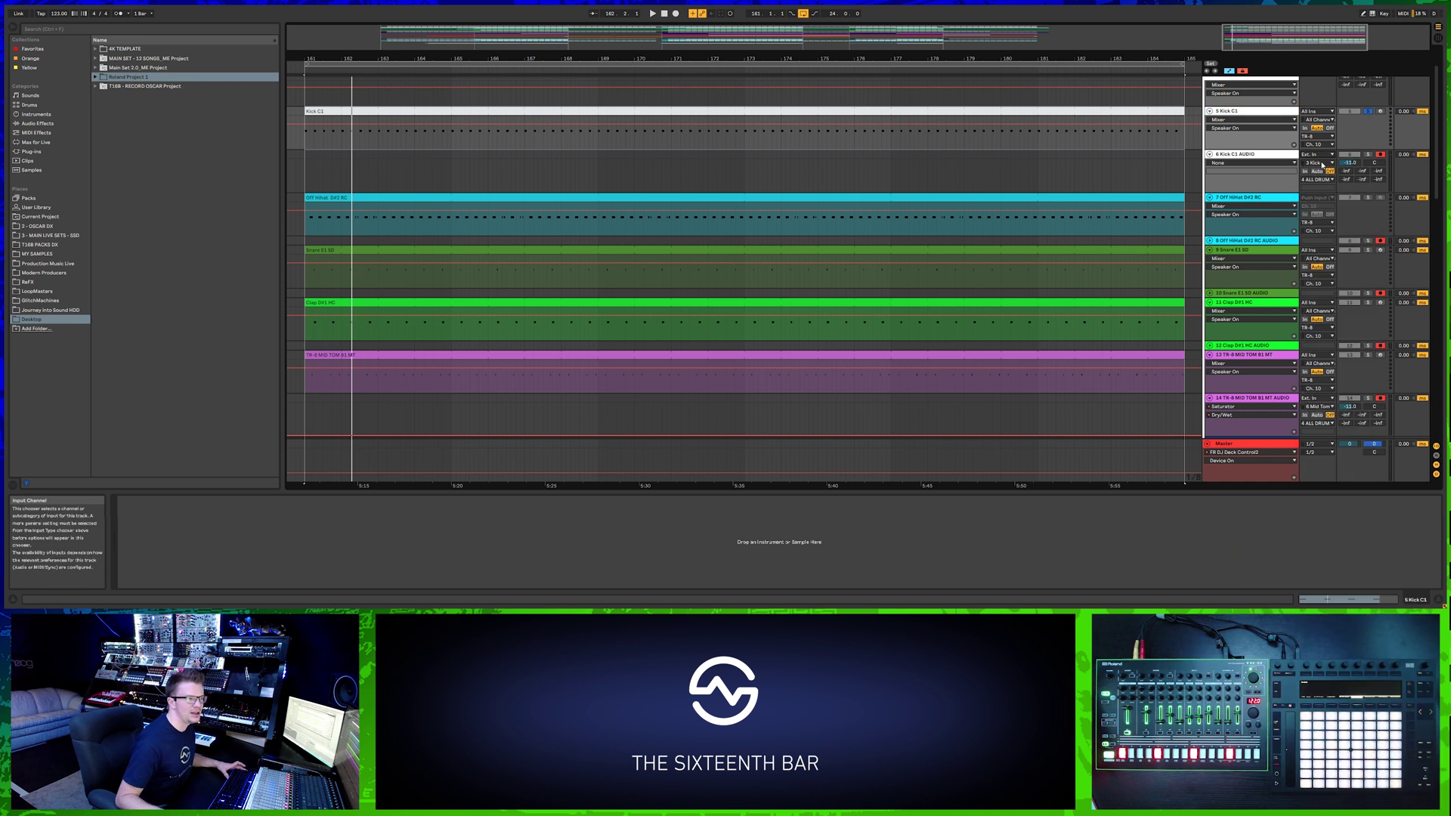
{"action": "left_click", "coordinate": [1321, 164]}
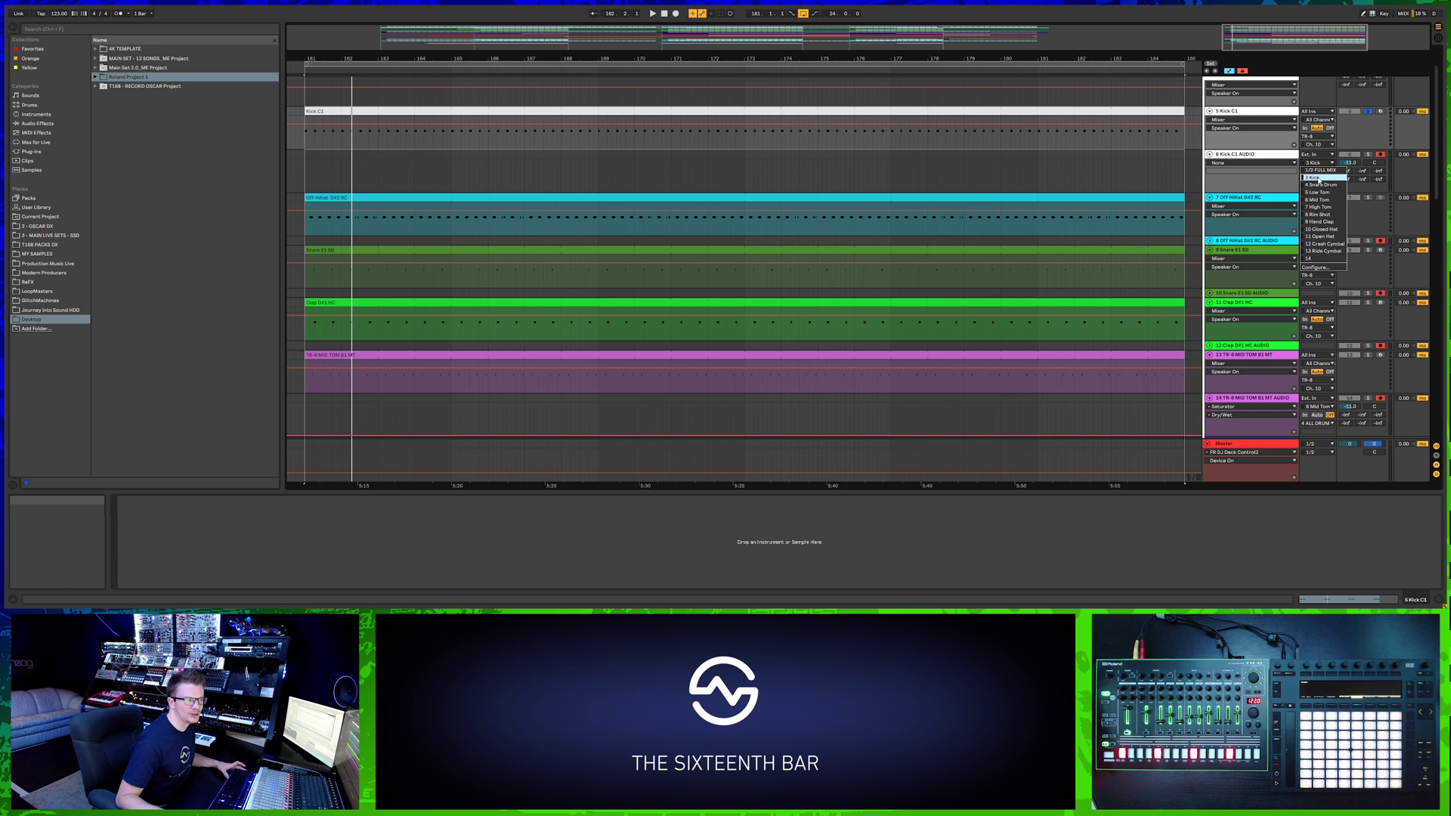
{"action": "left_click", "coordinate": [1317, 178]}
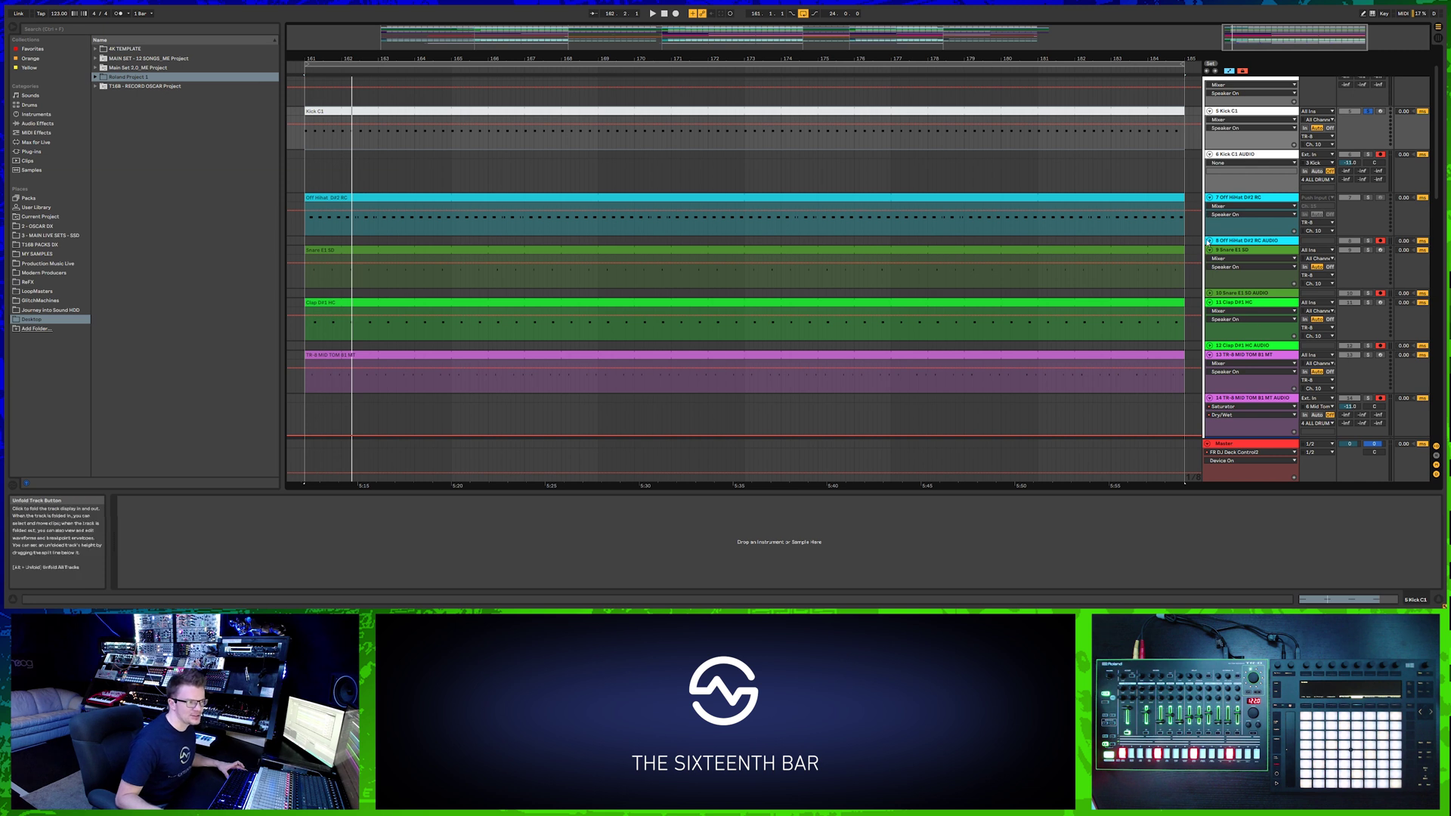
Unfold the off hi-hat, snare and clap AUDIO tracks to show their input routing.
{"action": "scroll", "coordinate": [1224, 289], "scroll_direction": "down", "scroll_amount": 3}
{"action": "left_click", "coordinate": [1210, 288]}
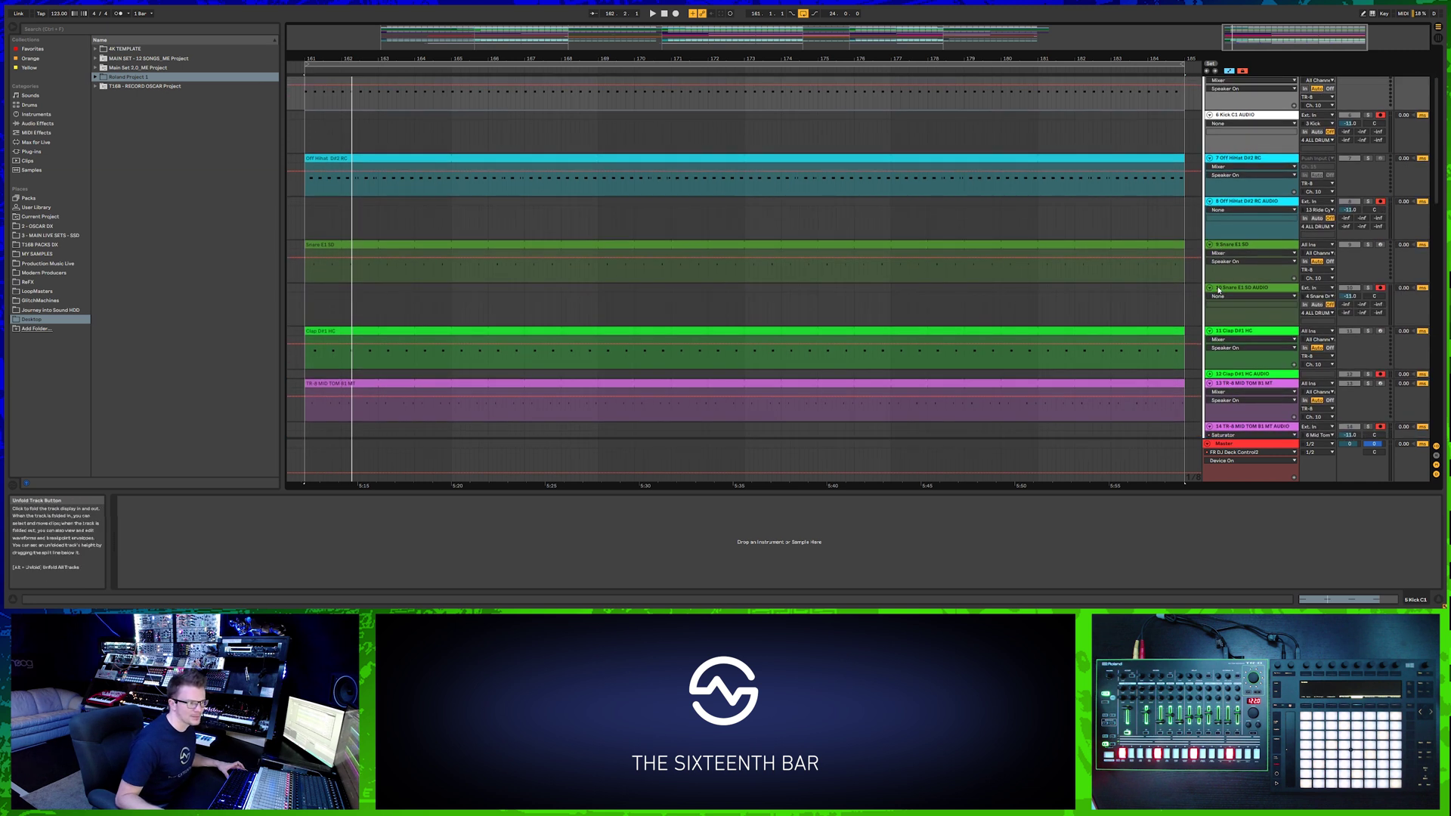
{"action": "scroll", "coordinate": [1209, 333], "scroll_direction": "down", "scroll_amount": 3}
{"action": "left_click", "coordinate": [1209, 335]}
{"action": "scroll", "coordinate": [1226, 316], "scroll_direction": "down", "scroll_amount": 10}
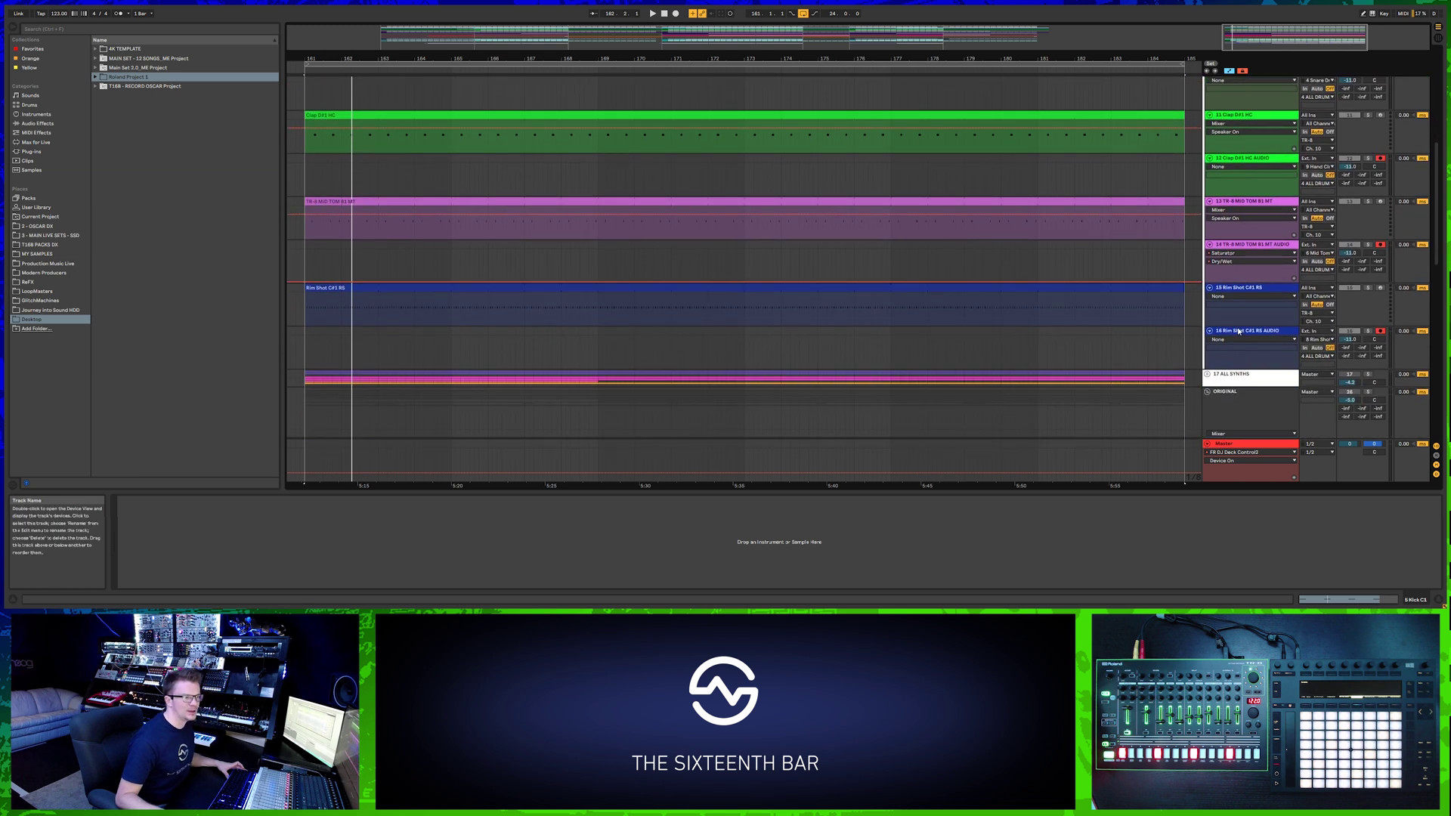
Look over the input routing of all the drum AUDIO tracks and play the full arrangement without the kick solo.
{"action": "scroll", "coordinate": [1239, 330], "scroll_direction": "up", "scroll_amount": 7}
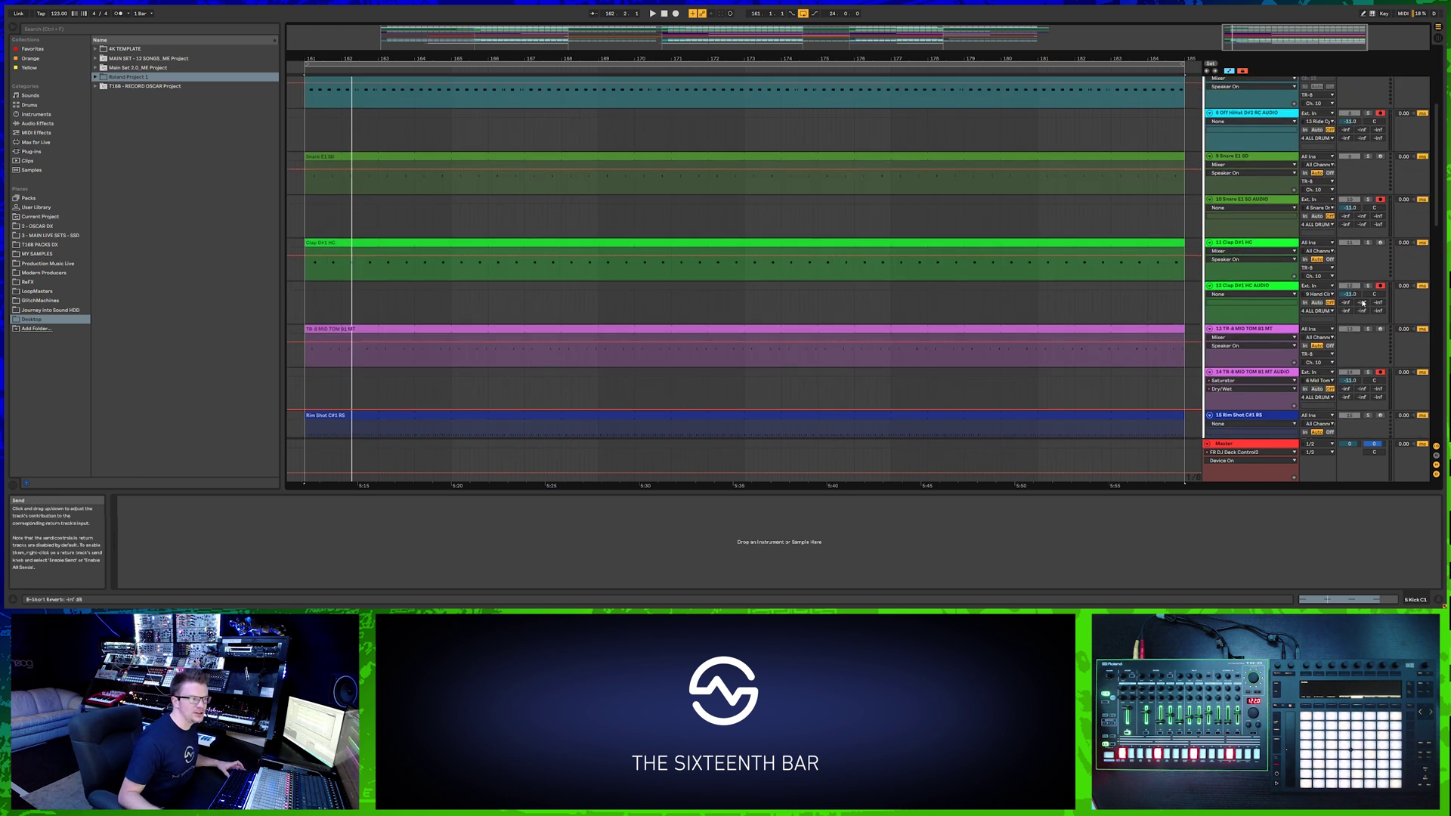
{"action": "scroll", "coordinate": [1363, 302], "scroll_direction": "up", "scroll_amount": 8}
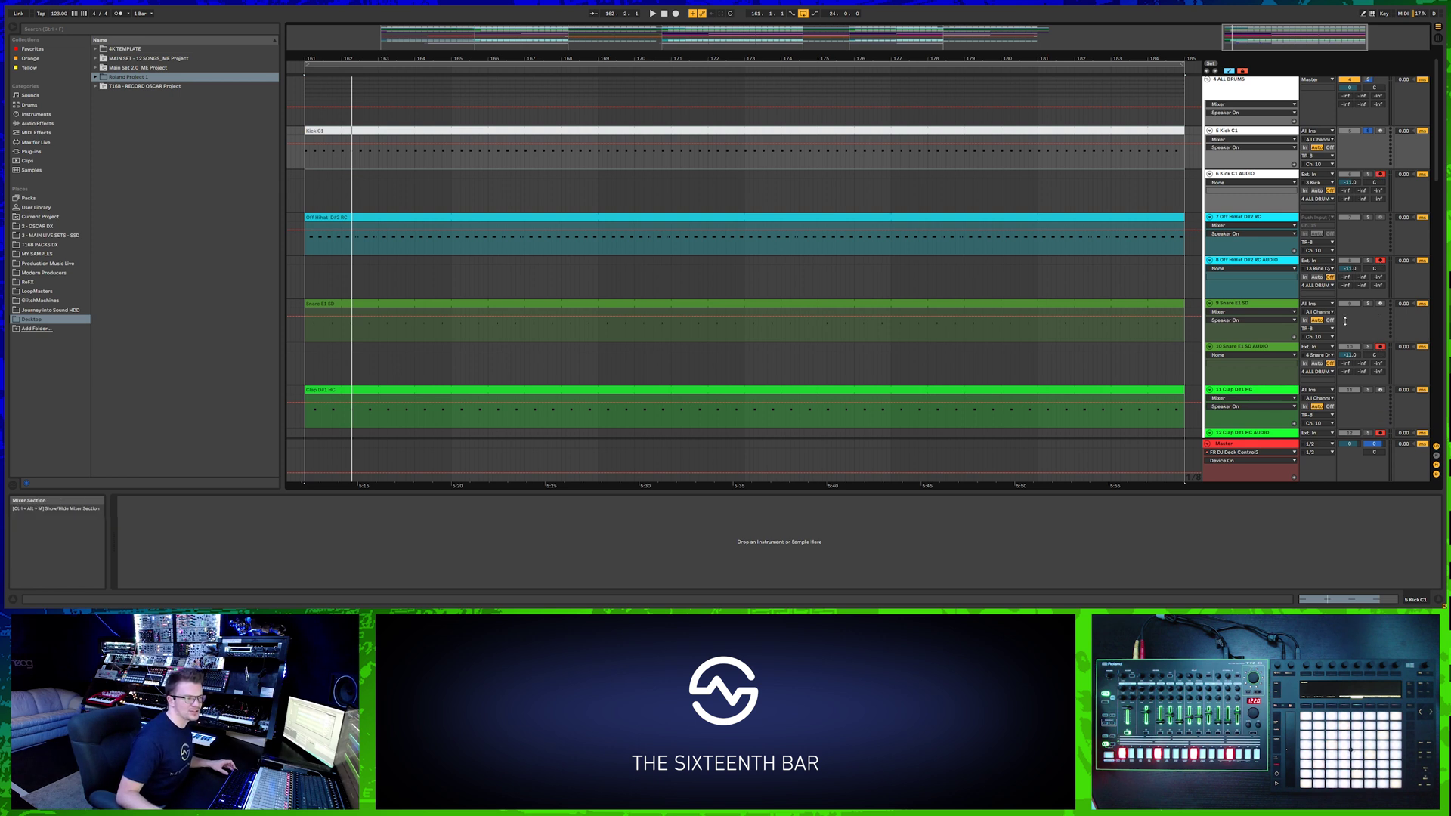
{"action": "scroll", "coordinate": [1354, 336], "scroll_direction": "down", "scroll_amount": 4}
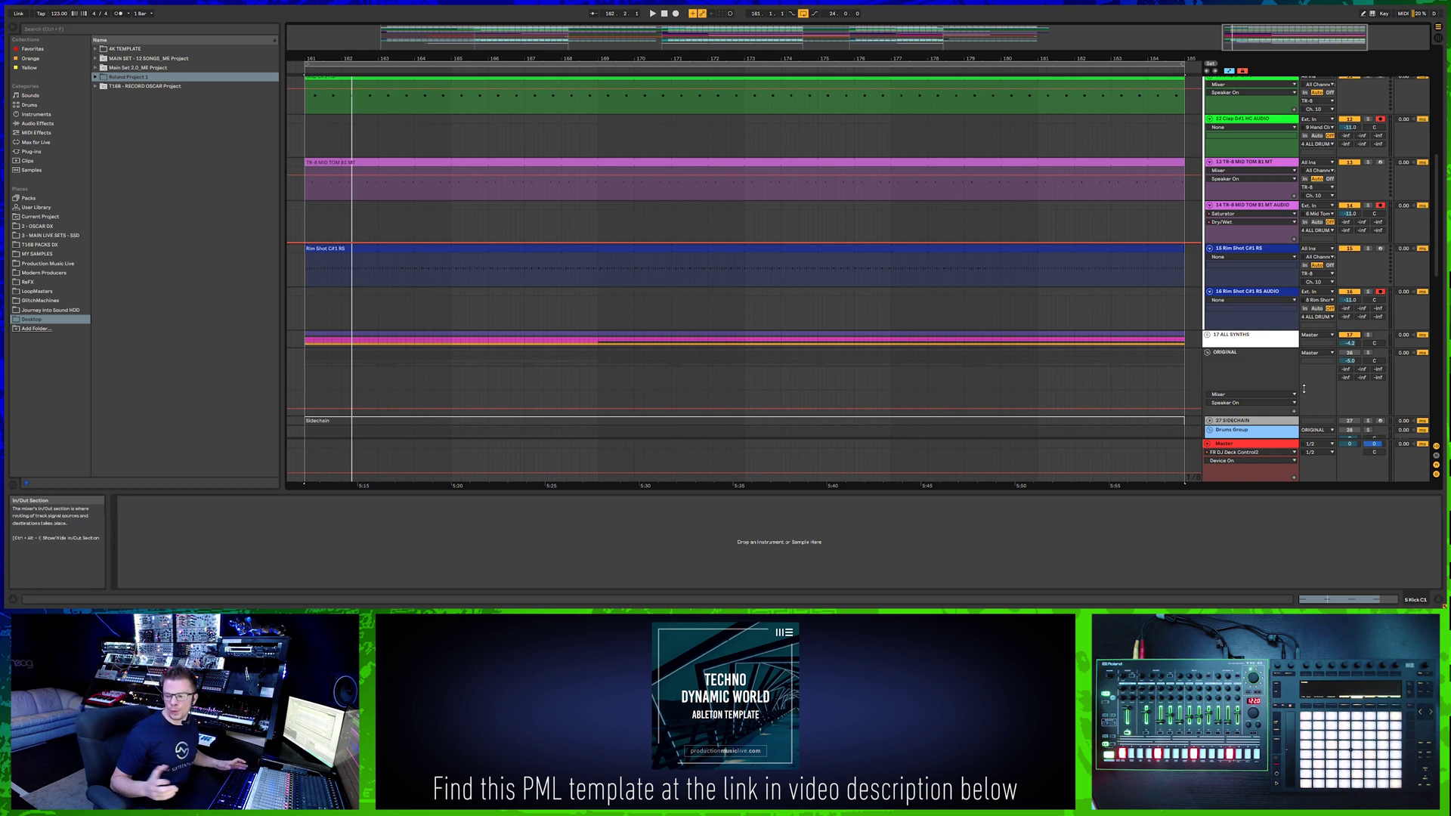
{"action": "key", "text": "space"}
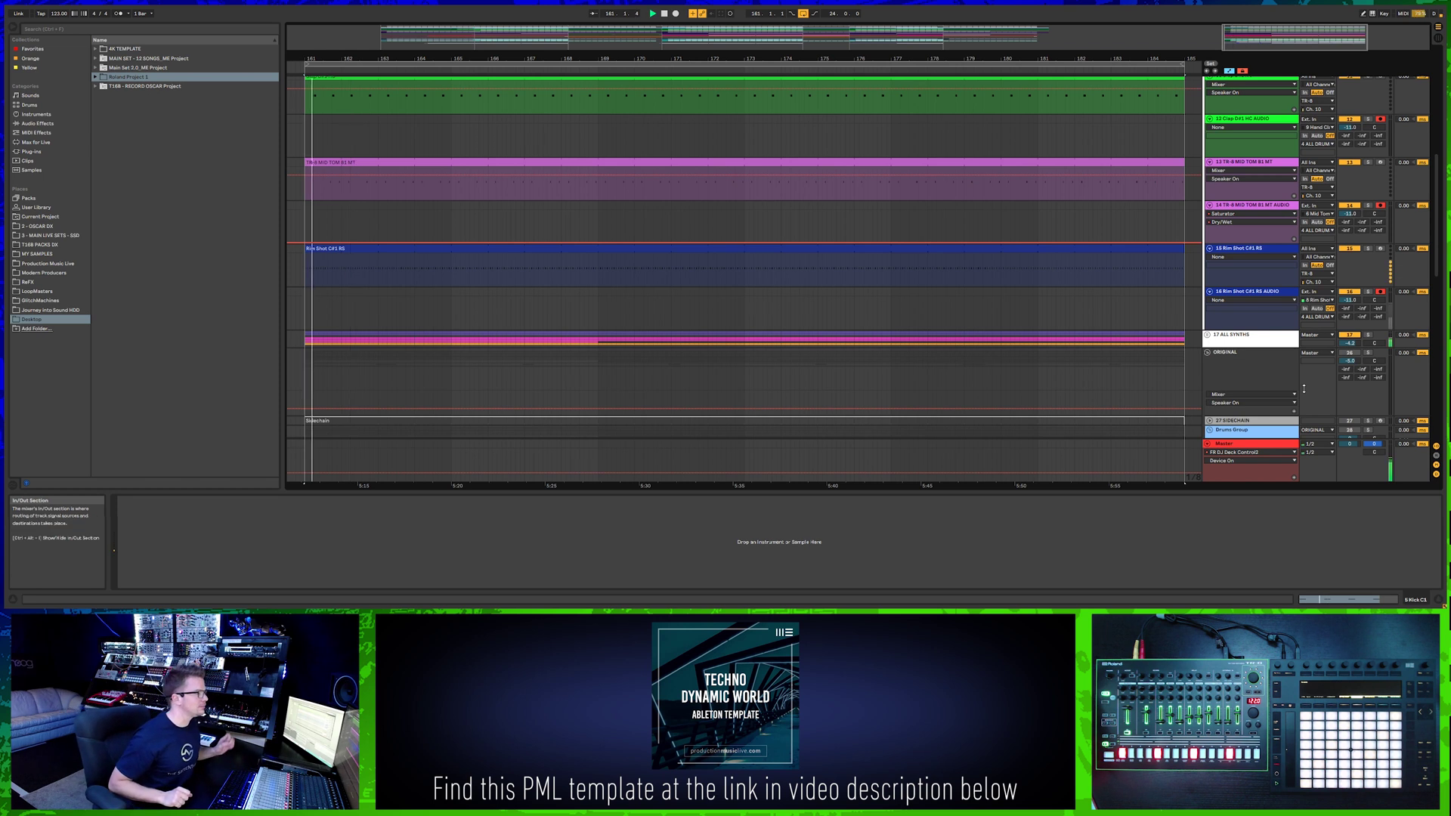